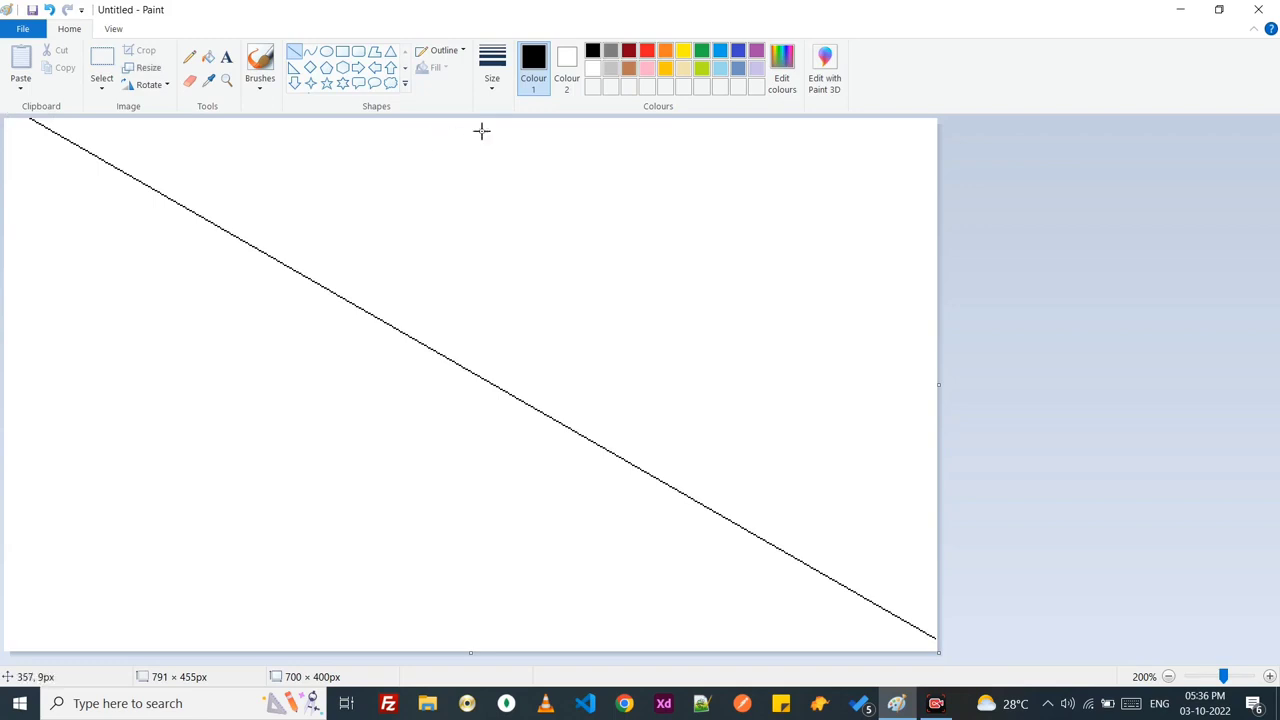
# Draw three roughly parallel slanted black lines from the diagonal up to the canvas's upper and right edges
pyautogui.moveTo(306, 277); pyautogui.dragTo(561, 100)
pyautogui.moveTo(834, 125)
pyautogui.mouseDown()
pyautogui.moveTo(496, 396)
pyautogui.moveTo(860, 106)
pyautogui.mouseUp()
pyautogui.moveTo(936, 315)
pyautogui.mouseDown()
pyautogui.moveTo(714, 503)
pyautogui.moveTo(690, 500)
pyautogui.mouseUp()
pyautogui.moveTo(937, 314); pyautogui.dragTo(946, 292)
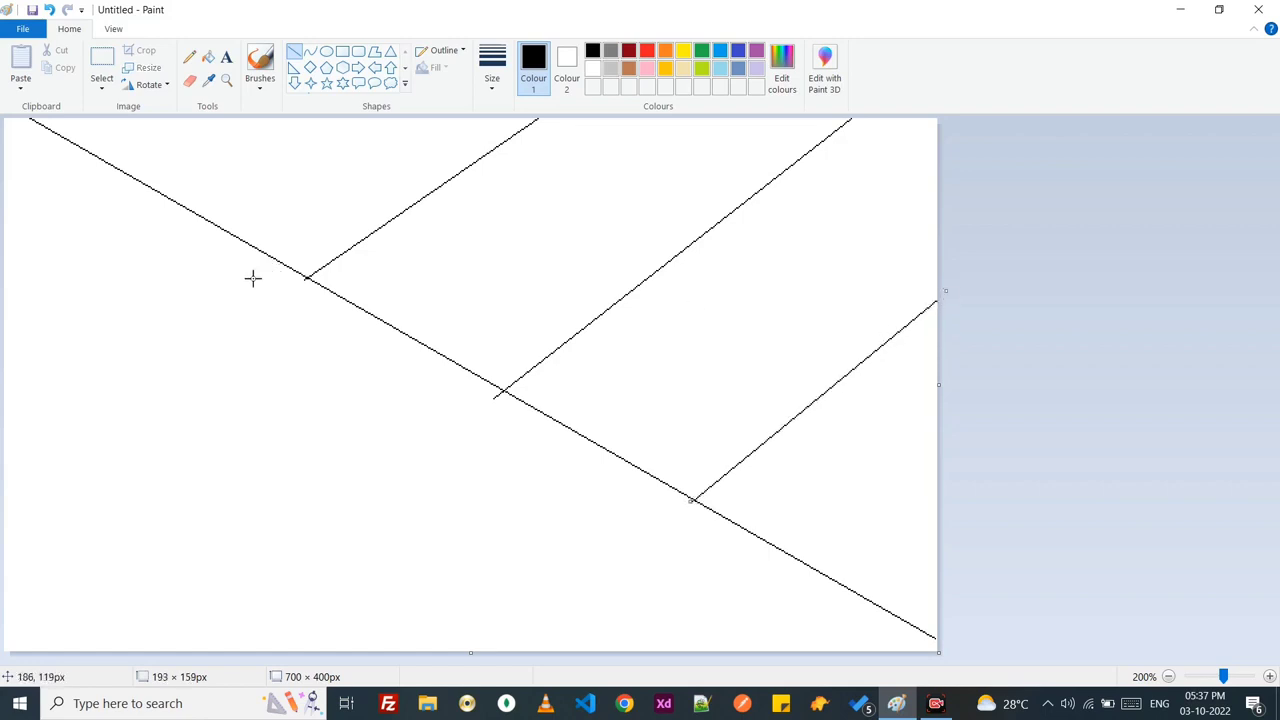
# Draw three roughly parallel slanted black lines from the diagonal down to the canvas's left and lower edges
pyautogui.moveTo(263, 251)
pyautogui.mouseDown()
pyautogui.moveTo(2, 522)
pyautogui.moveTo(5, 512)
pyautogui.mouseUp()
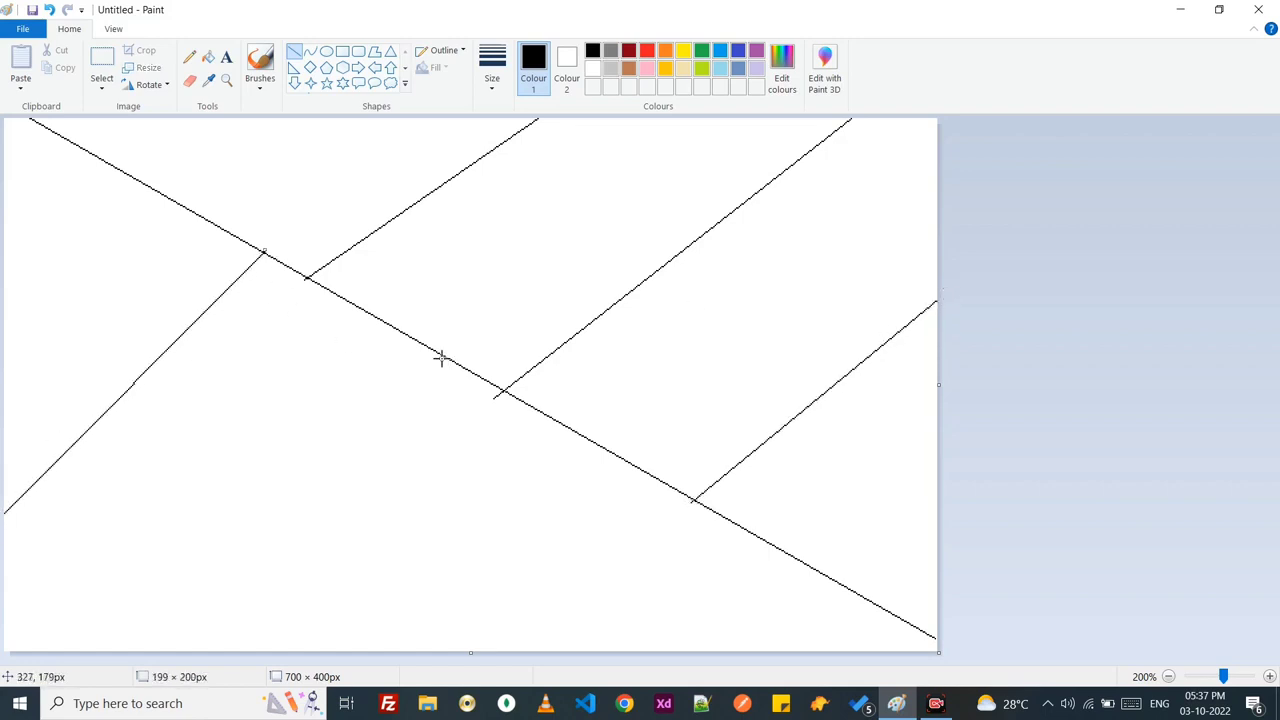
pyautogui.moveTo(62, 651); pyautogui.dragTo(11, 681)
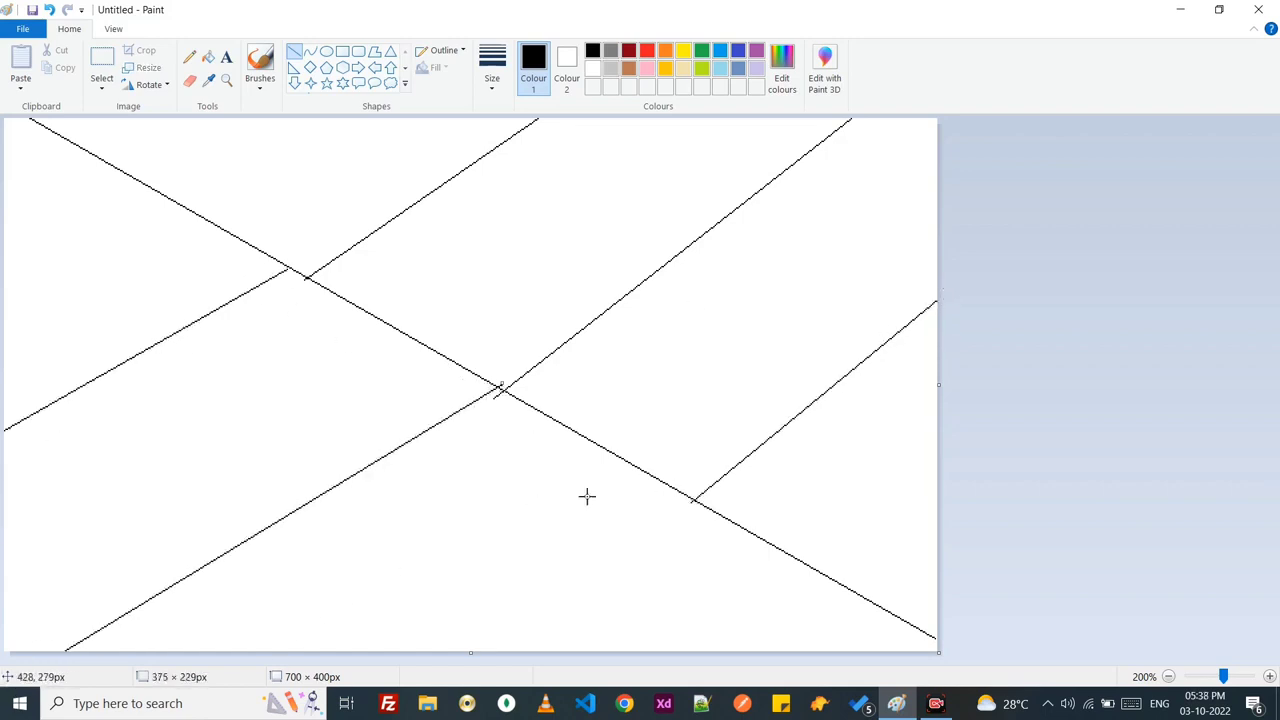
pyautogui.moveTo(678, 492); pyautogui.dragTo(428, 652)
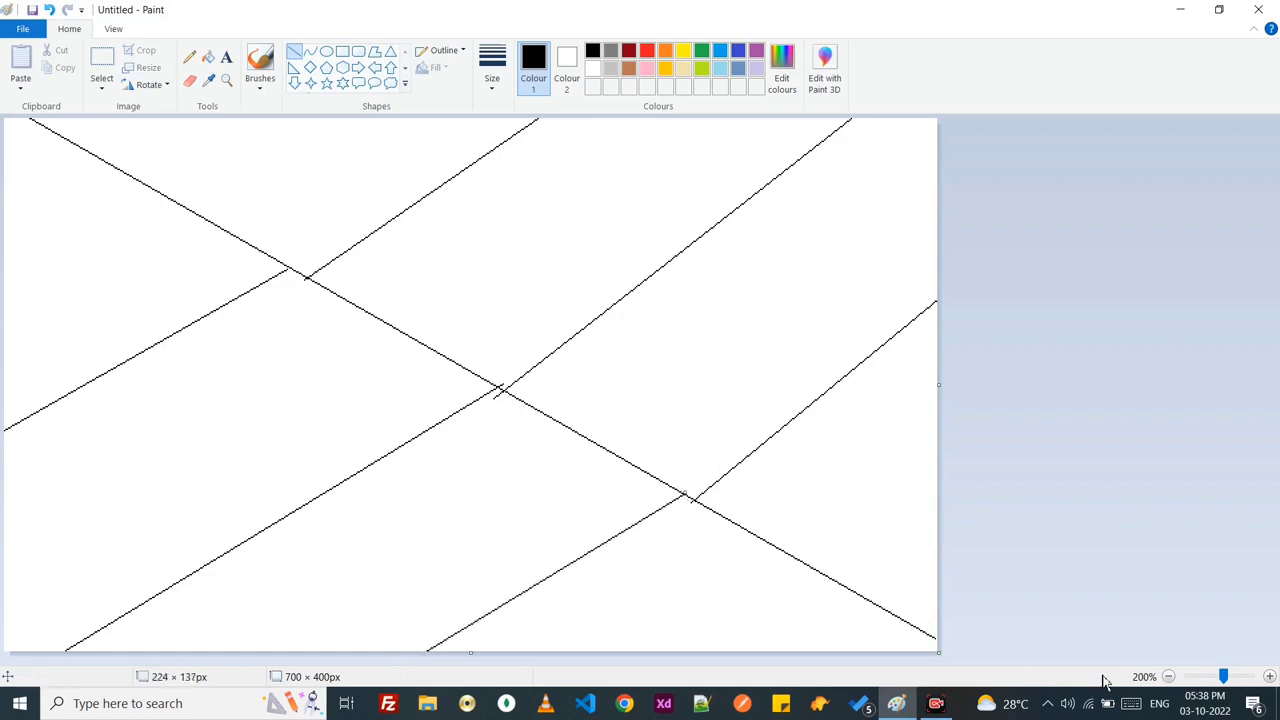
# Fill the three areas above the diagonal with orange, yellow and red, going from left to right
pyautogui.click(665, 50)
pyautogui.click(208, 57)
pyautogui.click(290, 180)
pyautogui.click(683, 50)
pyautogui.click(650, 160)
pyautogui.click(647, 50)
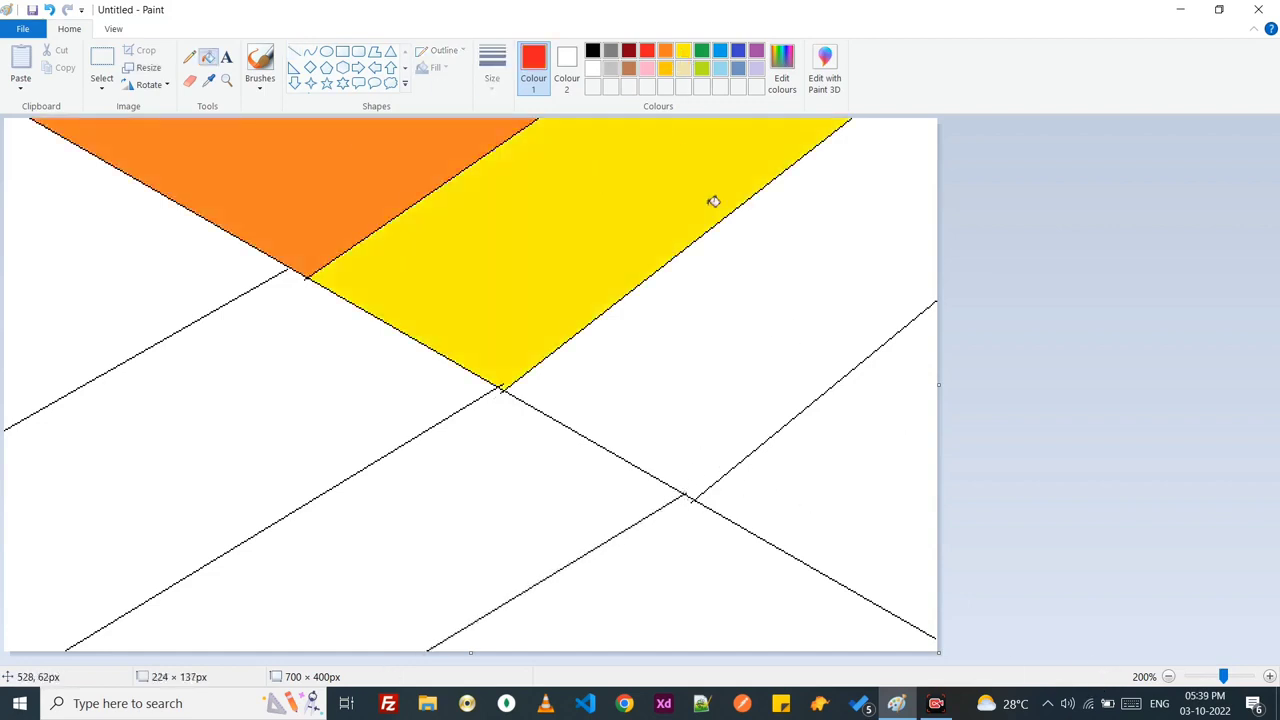
pyautogui.click(764, 269)
pyautogui.click(720, 50)
pyautogui.click(900, 507)
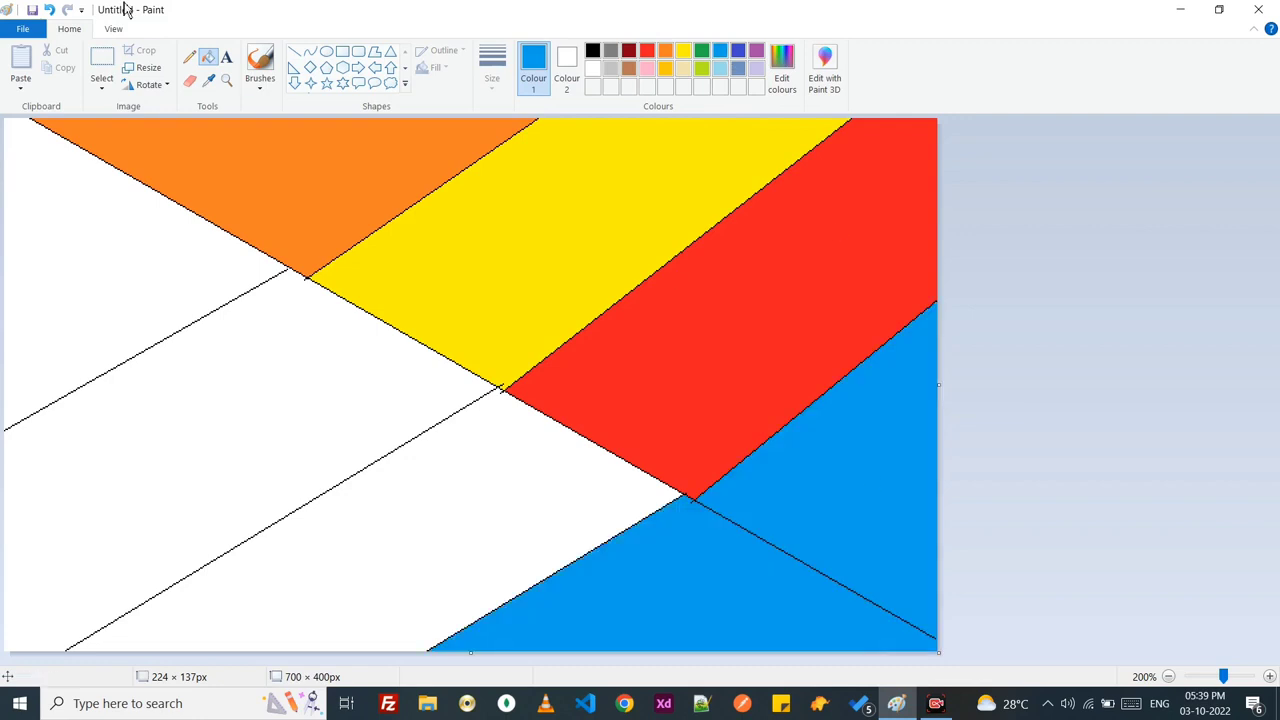
pyautogui.hotkey('ctrl', 'z')
# Mix a brighter custom blue and fill the triangle right of the red band and the middle-lower band beneath the diagonal with it
pyautogui.click(782, 68)
pyautogui.click(553, 313)
pyautogui.click(575, 277)
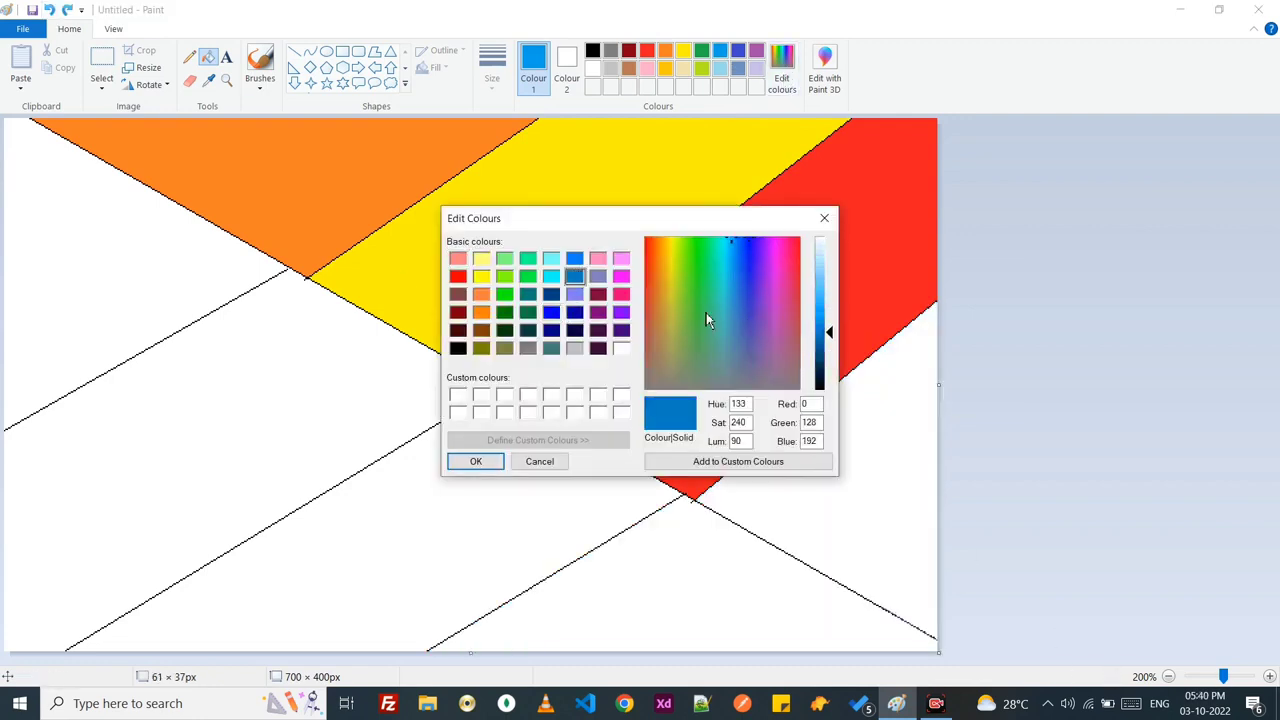
pyautogui.moveTo(826, 345); pyautogui.dragTo(826, 360)
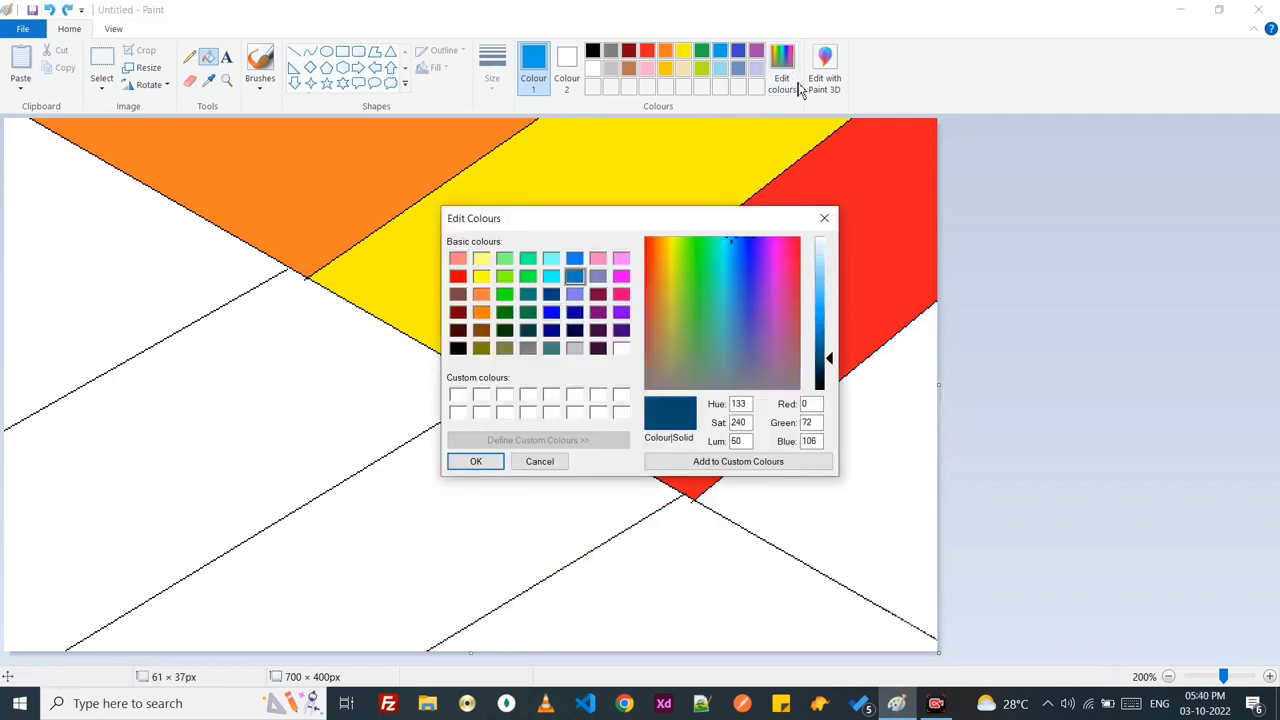
pyautogui.click(551, 312)
pyautogui.moveTo(828, 314); pyautogui.dragTo(828, 300)
pyautogui.click(476, 461)
pyautogui.click(834, 460)
pyautogui.click(466, 491)
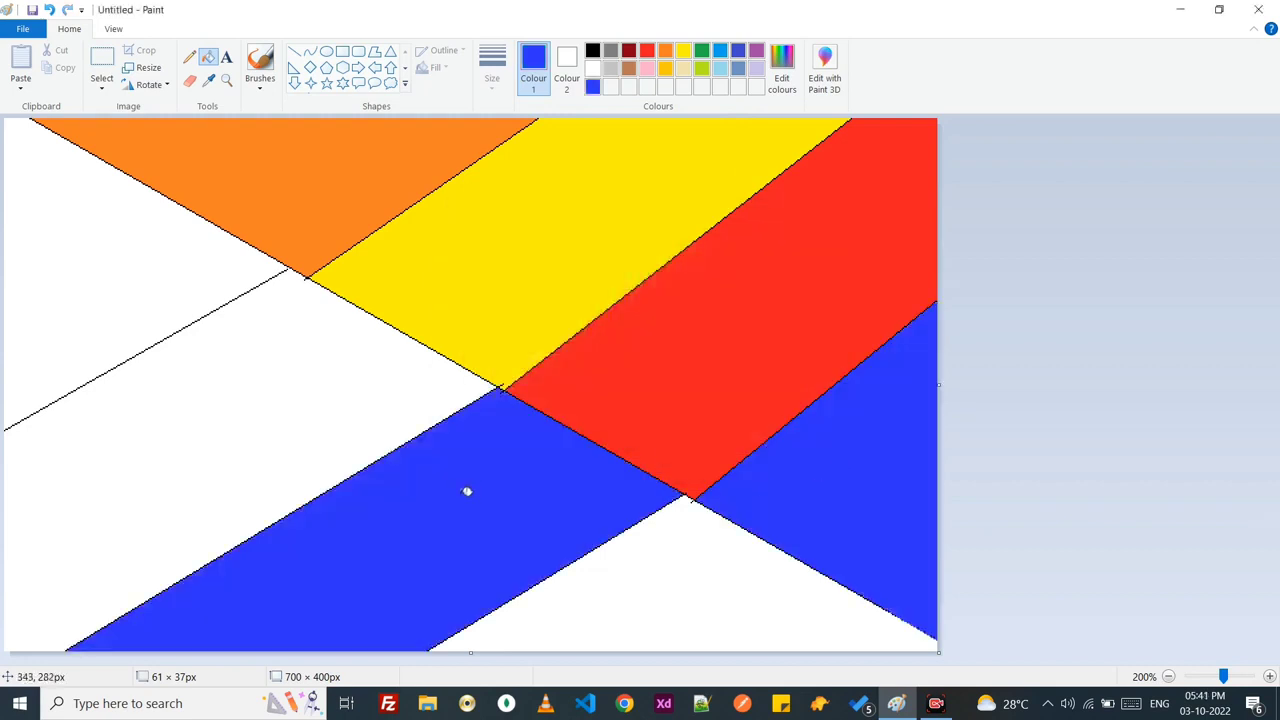
# Fill the left triangle beneath the orange area with red
pyautogui.click(721, 71)
pyautogui.click(370, 386)
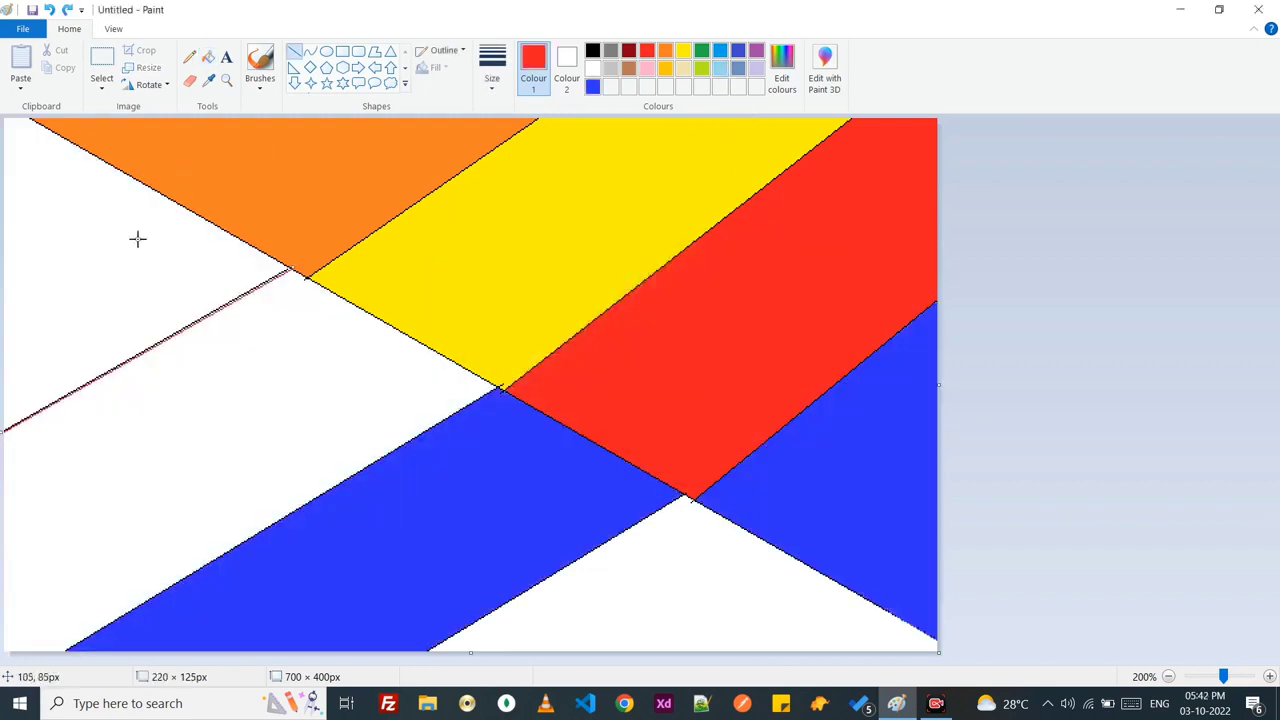
pyautogui.click(137, 238)
pyautogui.click(210, 60)
pyautogui.click(135, 237)
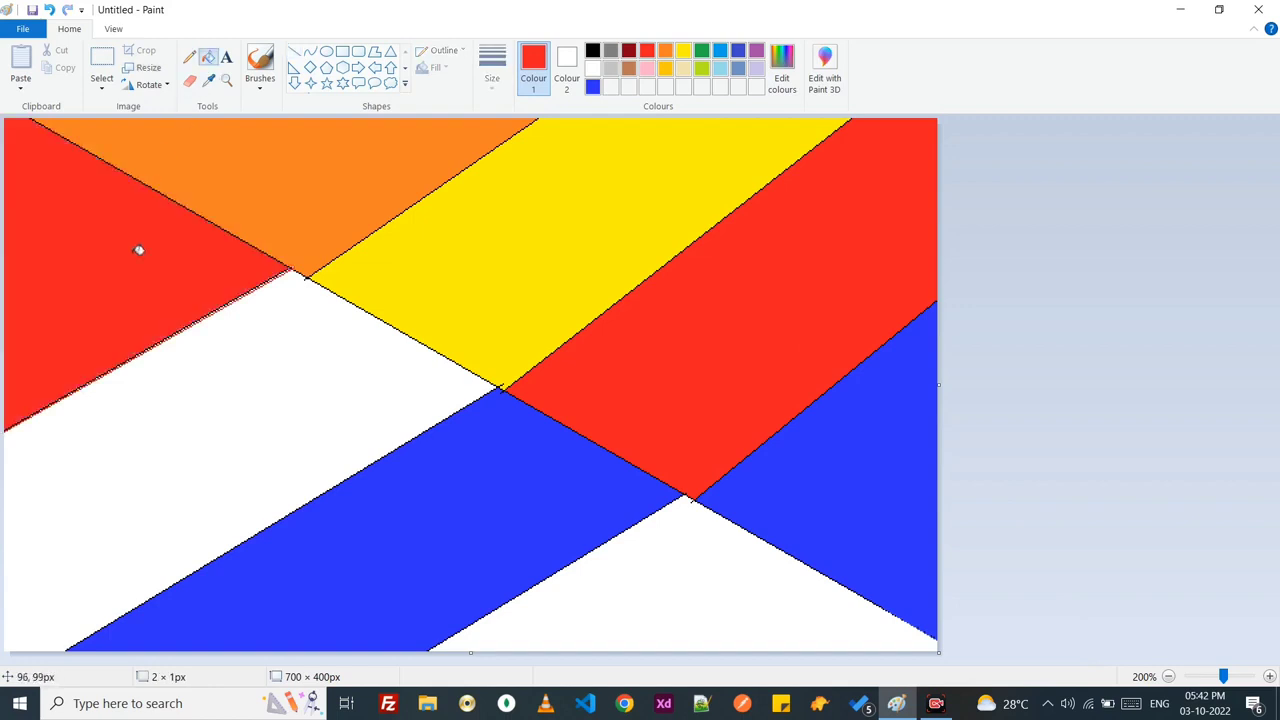
# Fill the two remaining white areas below the diagonal with light blue
pyautogui.click(722, 72)
pyautogui.click(218, 399)
pyautogui.click(643, 603)
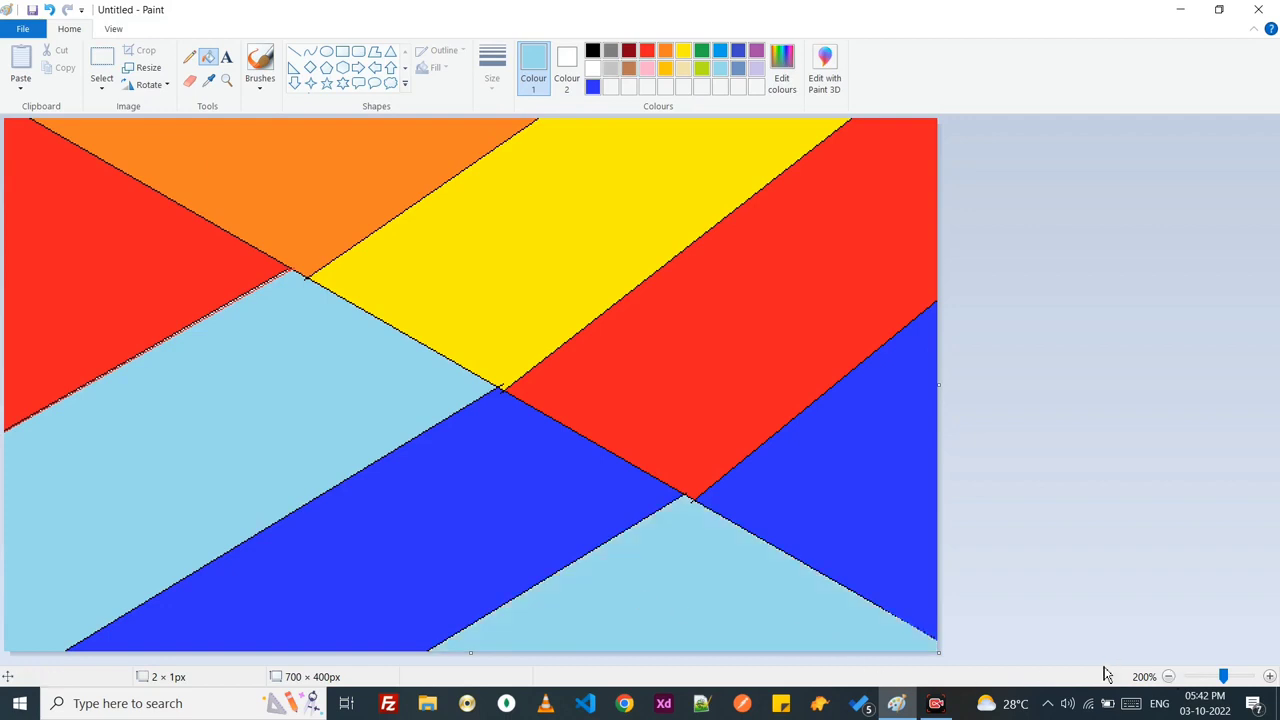
# Blend the colours into a gradient by resizing the image to 1 × 400 pixels without aspect ratio and back to 700 × 400 pixels
pyautogui.click(124, 78)
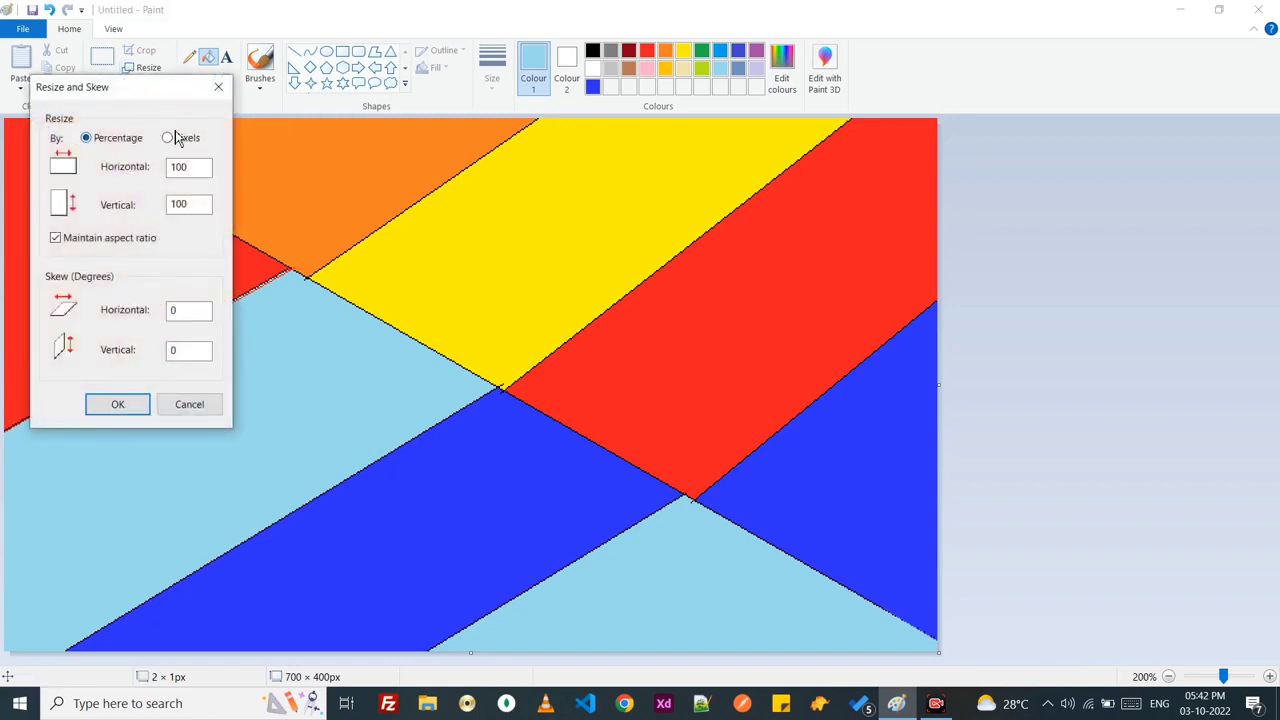
pyautogui.click(169, 139)
pyautogui.click(117, 405)
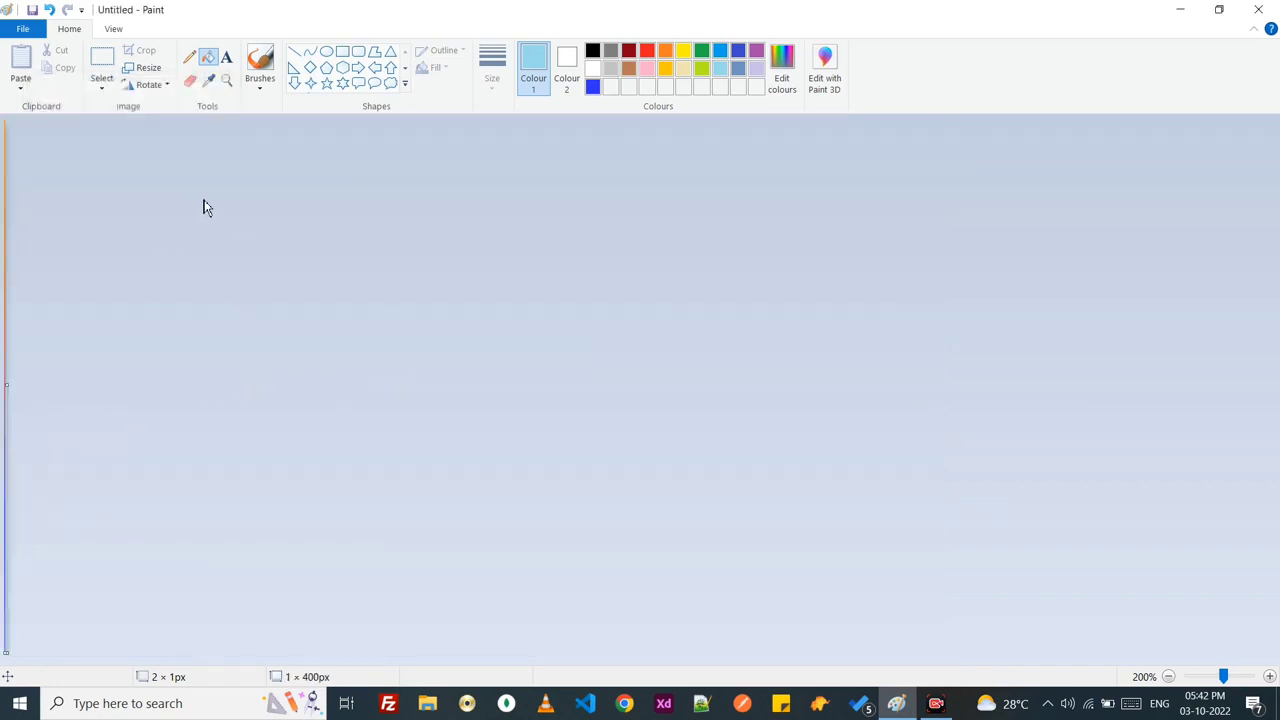
pyautogui.click(141, 69)
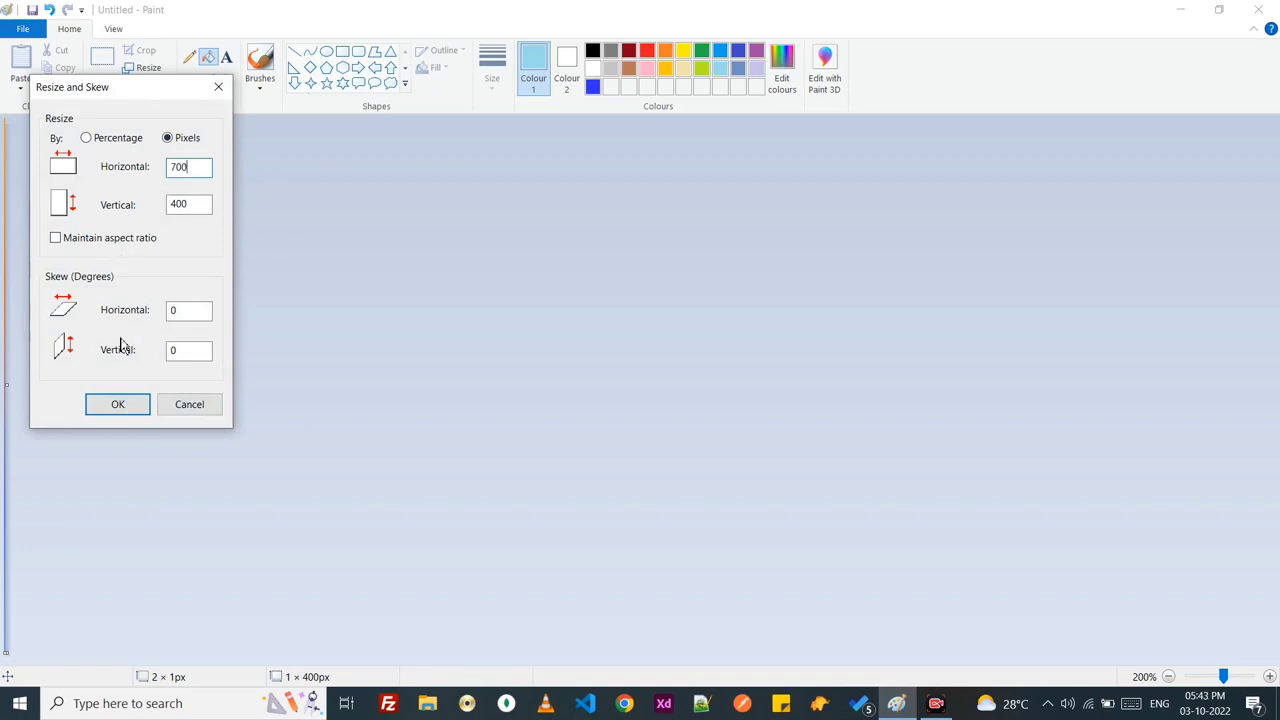
pyautogui.click(110, 405)
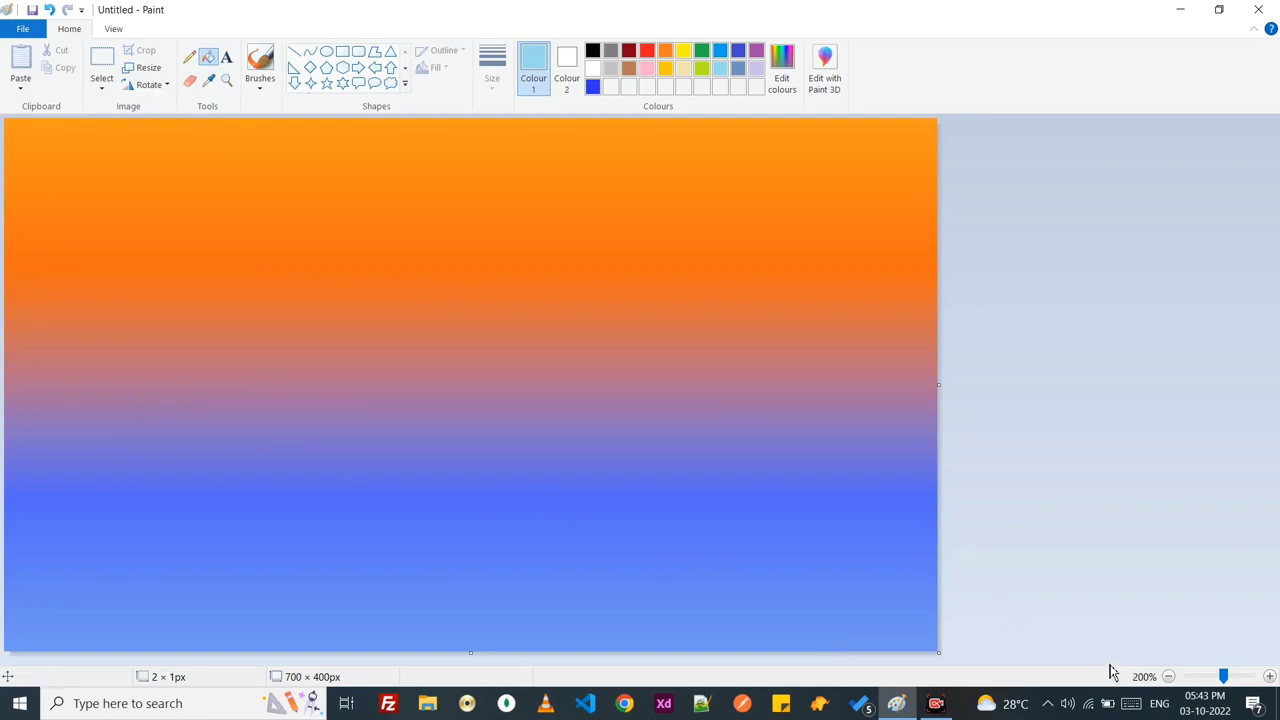
# Widen the canvas to about 925 px and draw a yellow-filled circle about 157 × 153 px in the blank area
pyautogui.moveTo(941, 389); pyautogui.dragTo(1239, 420)
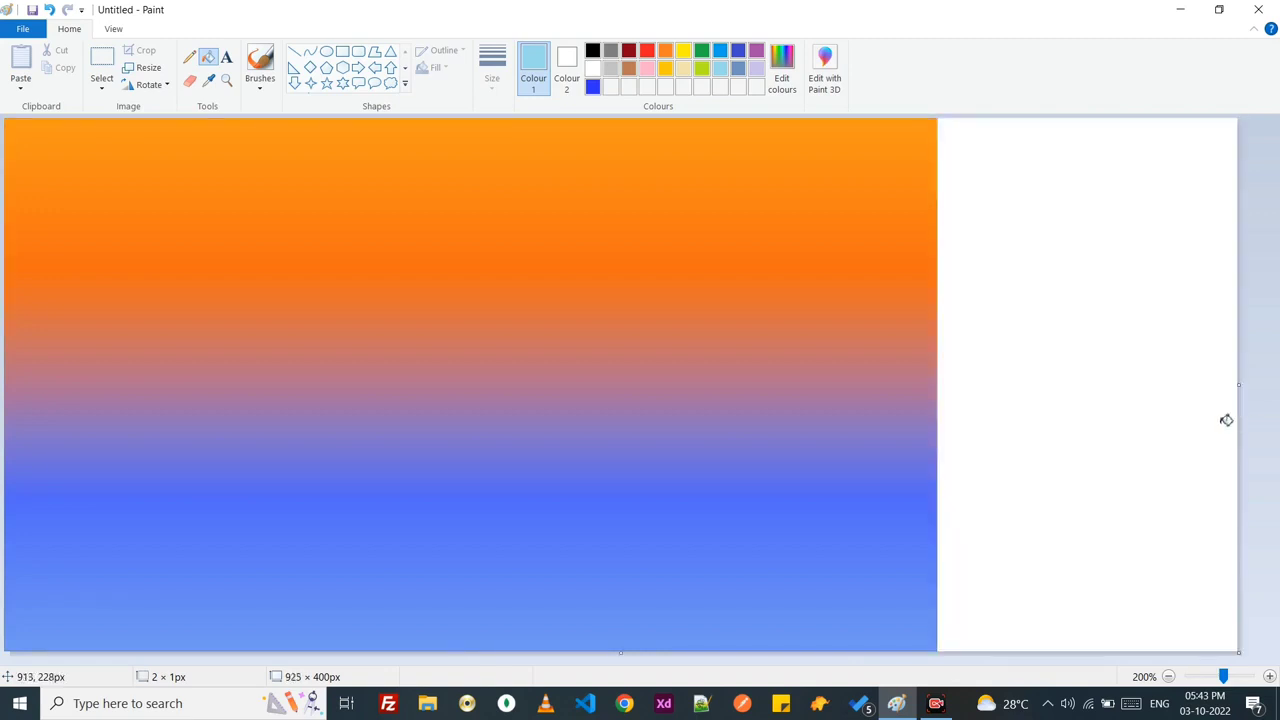
pyautogui.click(687, 52)
pyautogui.click(326, 52)
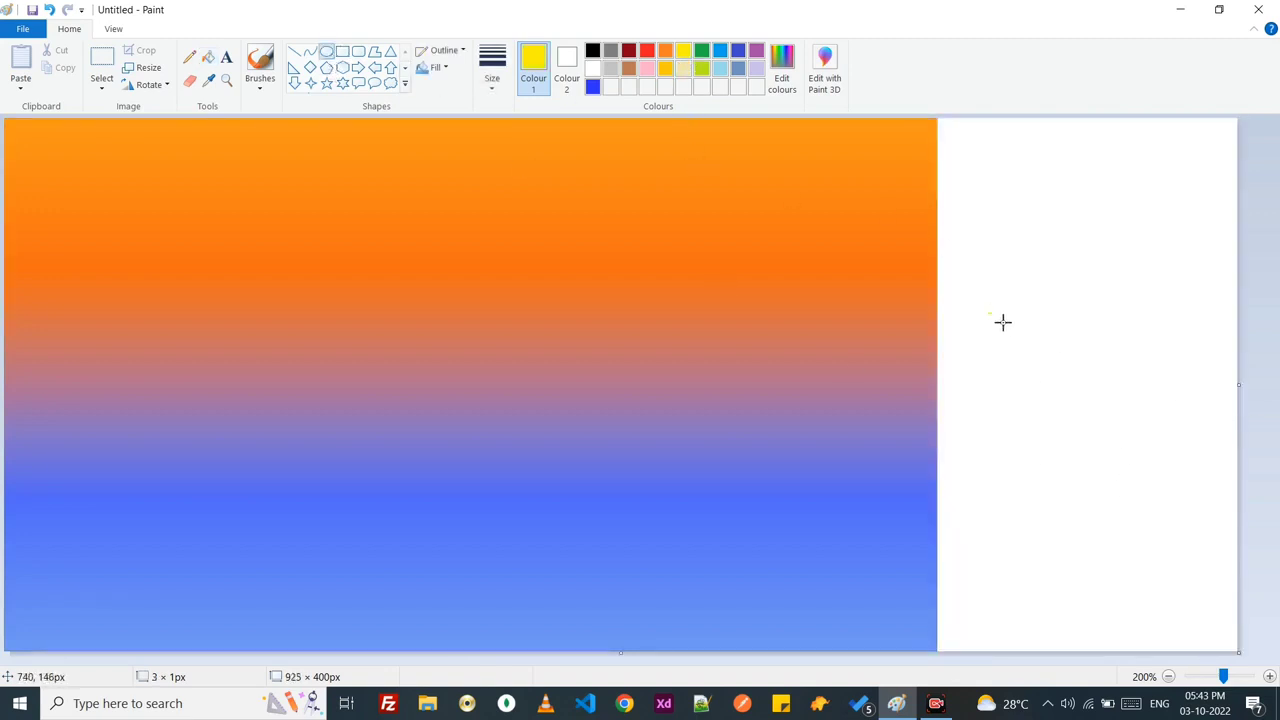
pyautogui.moveTo(1003, 321); pyautogui.dragTo(1196, 516)
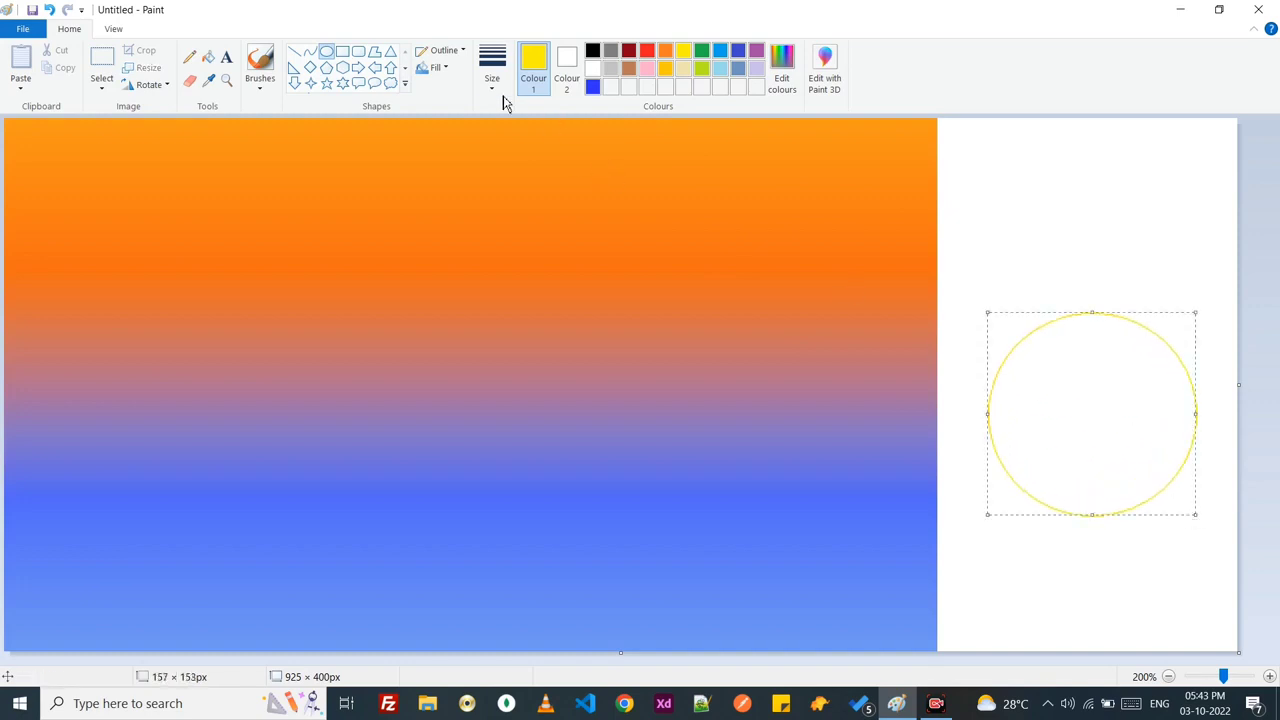
pyautogui.click(208, 58)
pyautogui.click(1083, 418)
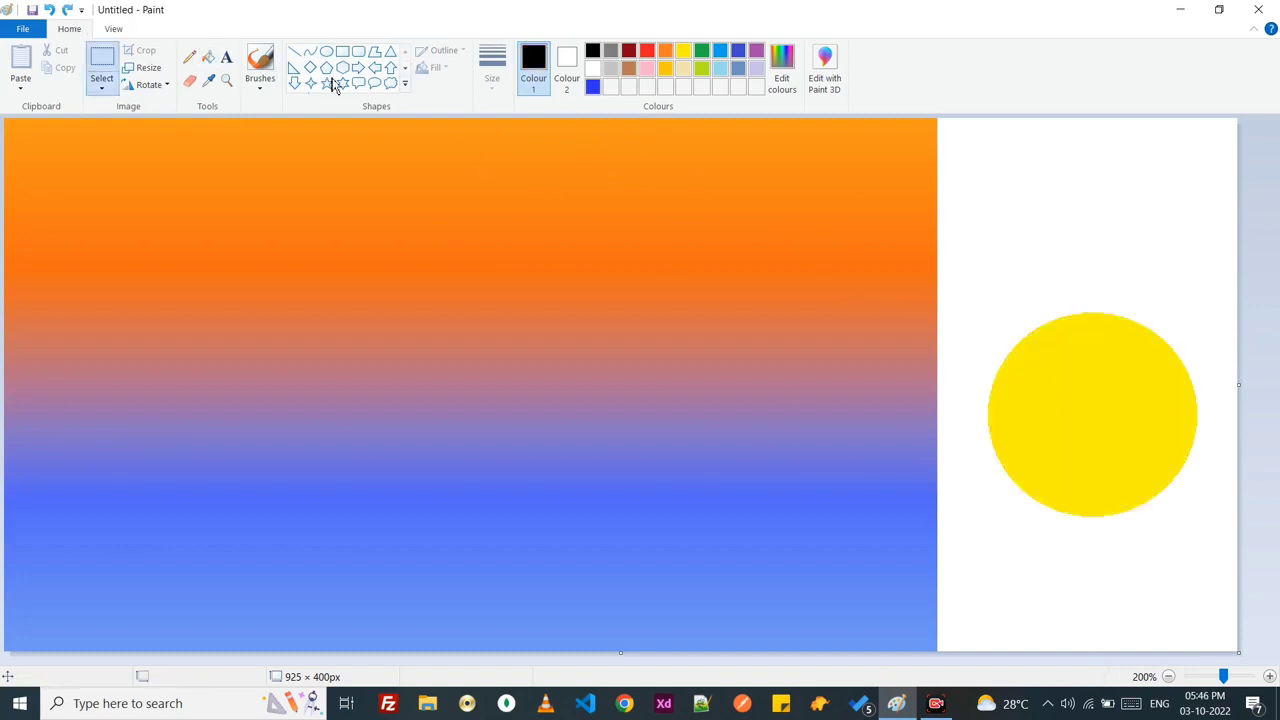
# With transparent selection on, select the circle's upper part, about 191 × 126 px, and move it onto the orange sky as the sun
pyautogui.click(102, 88)
pyautogui.click(148, 236)
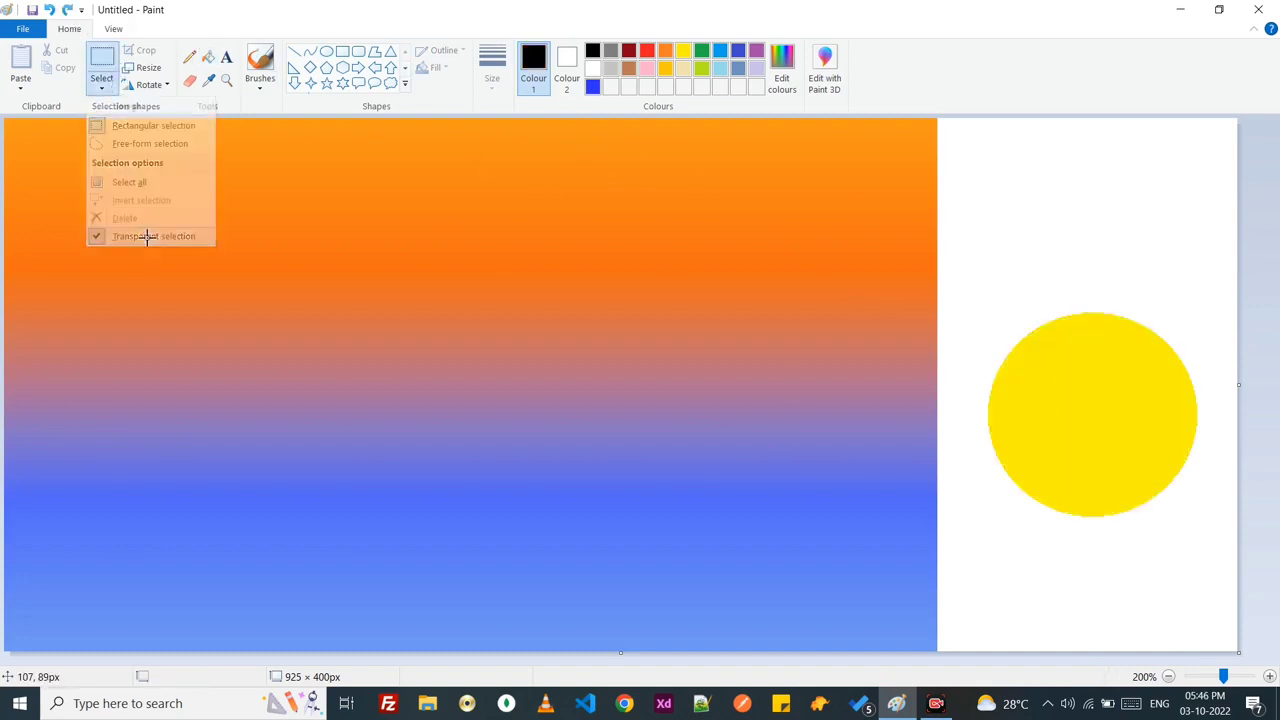
pyautogui.click(102, 88)
pyautogui.click(148, 232)
pyautogui.moveTo(968, 311); pyautogui.dragTo(1220, 482)
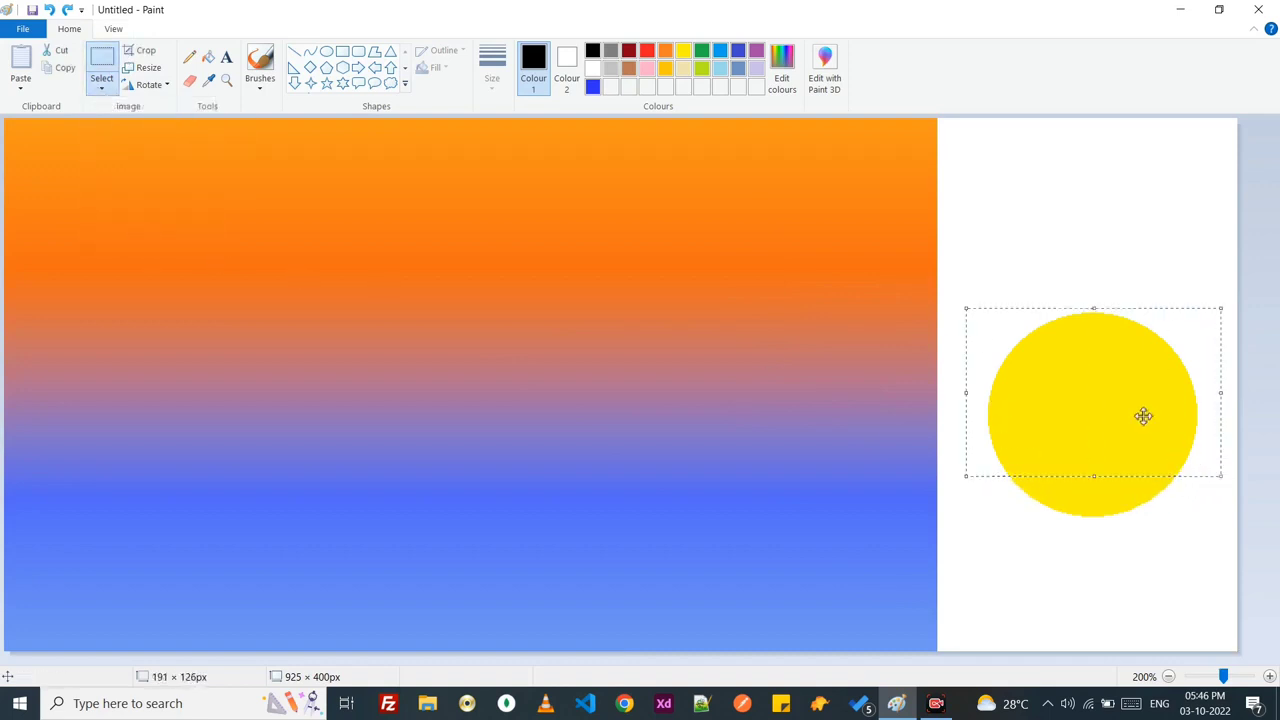
pyautogui.moveTo(1143, 417); pyautogui.dragTo(503, 257)
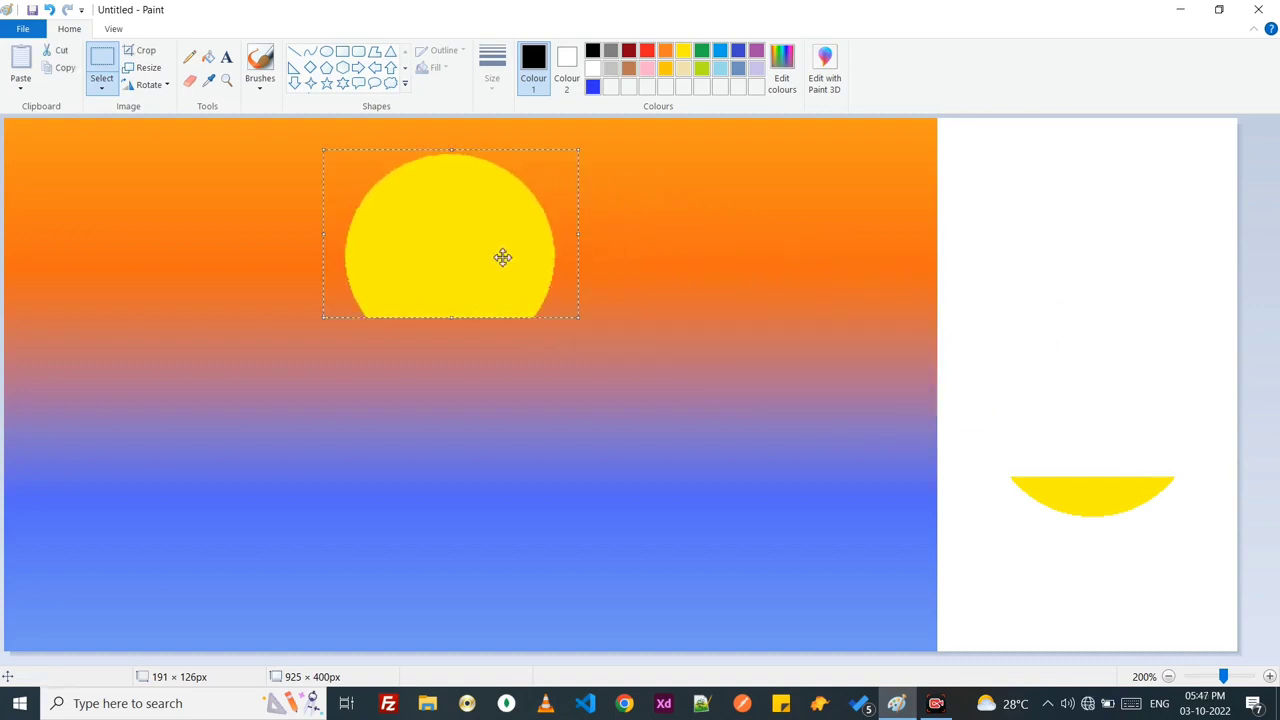
pyautogui.click(1002, 268)
# Draw a thick black horizontal line about 699 px long across the gradient just below the sun
pyautogui.click(295, 54)
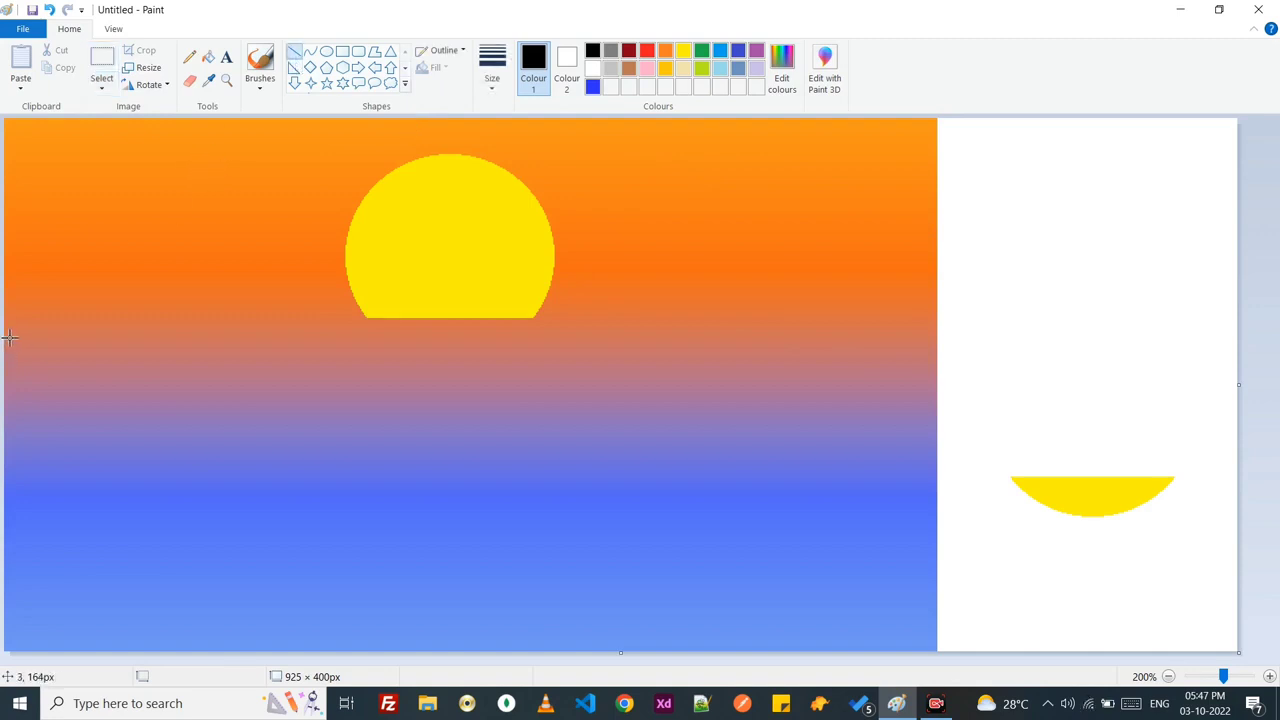
pyautogui.click(487, 76)
pyautogui.click(508, 181)
pyautogui.moveTo(6, 357)
pyautogui.mouseDown()
pyautogui.moveTo(866, 511)
pyautogui.moveTo(938, 546)
pyautogui.mouseUp()
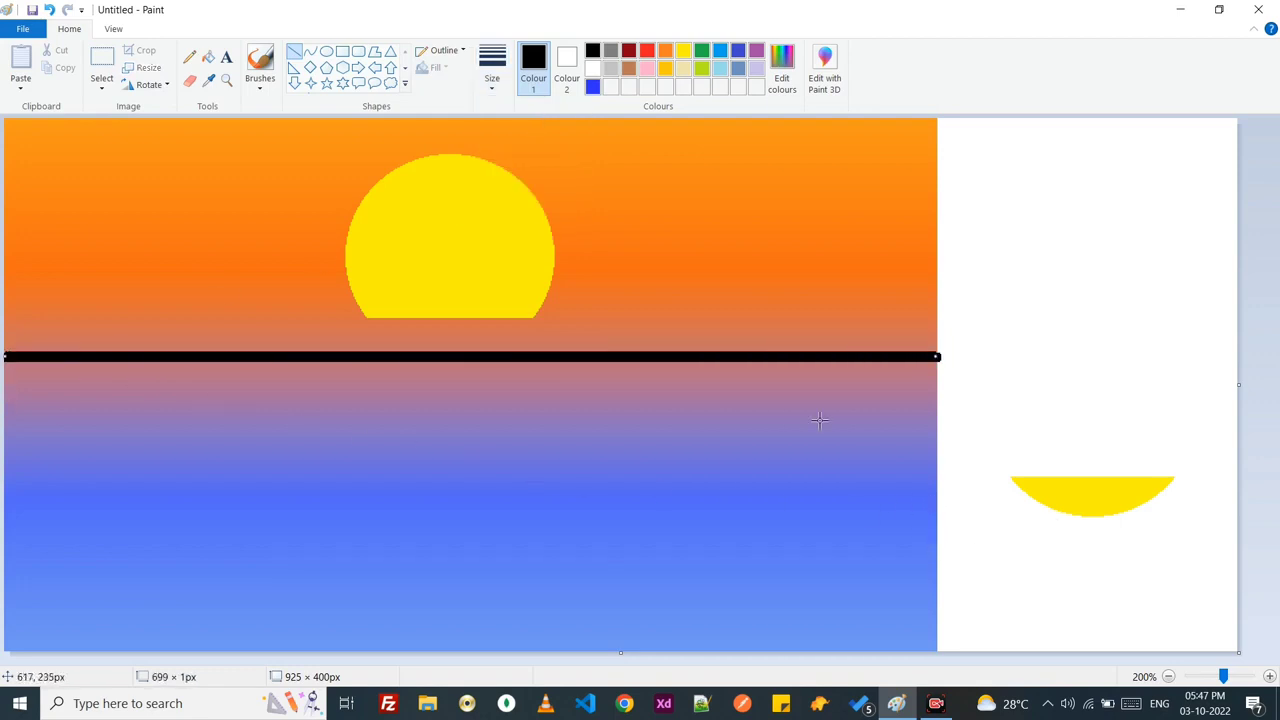
# Brush a bumpy black treeline with a large round brush along the horizon line, covering the sun's base
pyautogui.click(259, 85)
pyautogui.click(264, 114)
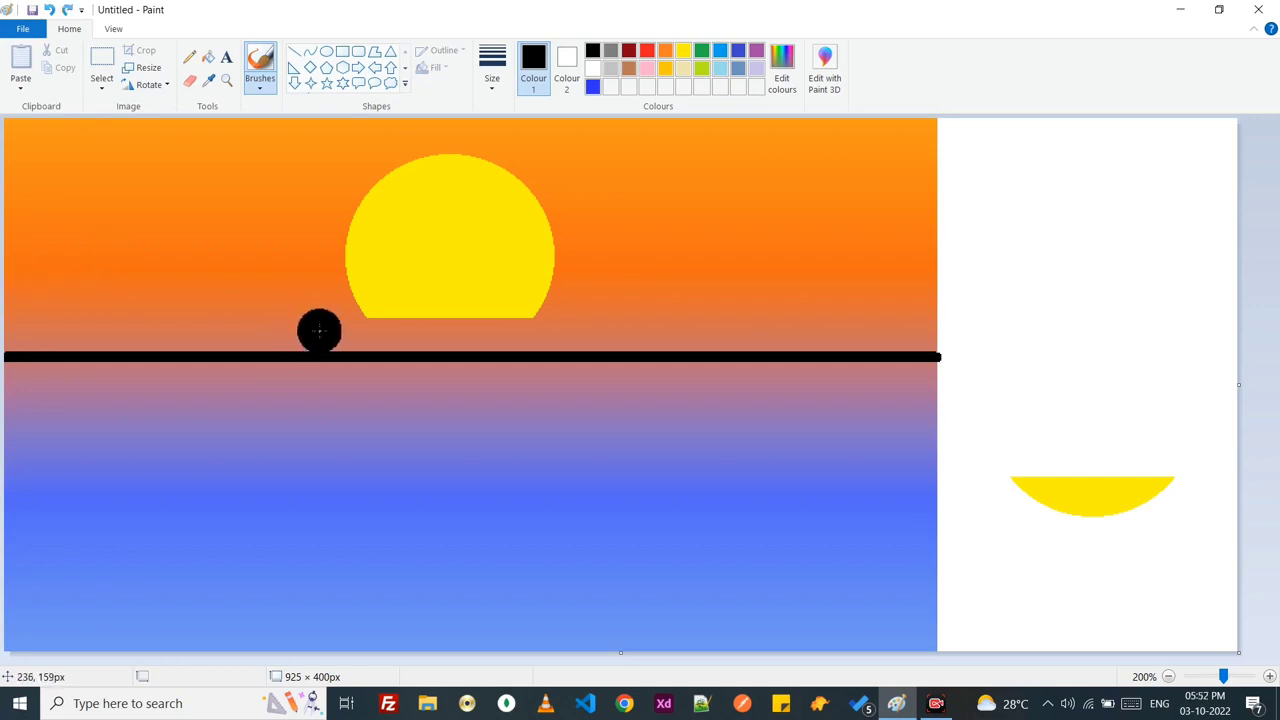
pyautogui.moveTo(317, 331)
pyautogui.mouseDown()
pyautogui.moveTo(455, 332)
pyautogui.moveTo(467, 320)
pyautogui.moveTo(532, 334)
pyautogui.moveTo(569, 322)
pyautogui.moveTo(647, 341)
pyautogui.moveTo(760, 326)
pyautogui.moveTo(938, 348)
pyautogui.mouseUp()
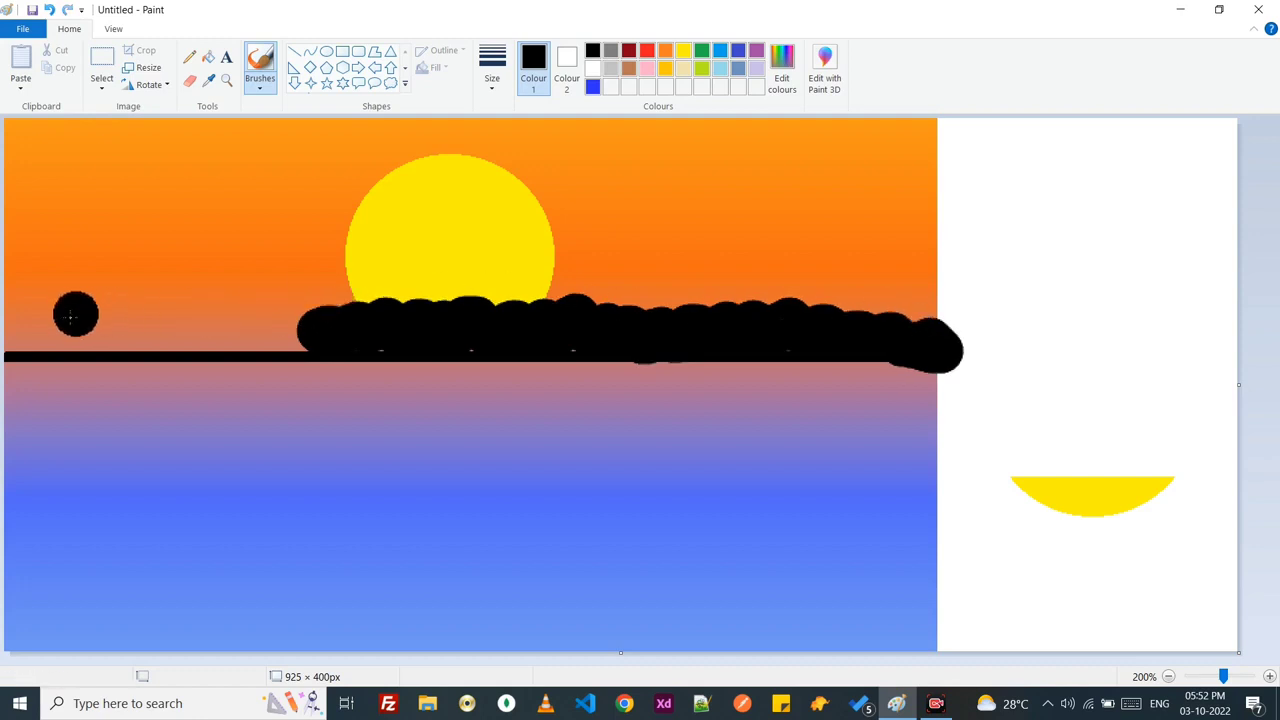
pyautogui.moveTo(24, 331)
pyautogui.mouseDown()
pyautogui.moveTo(106, 339)
pyautogui.moveTo(118, 327)
pyautogui.moveTo(260, 324)
pyautogui.moveTo(303, 321)
pyautogui.mouseUp()
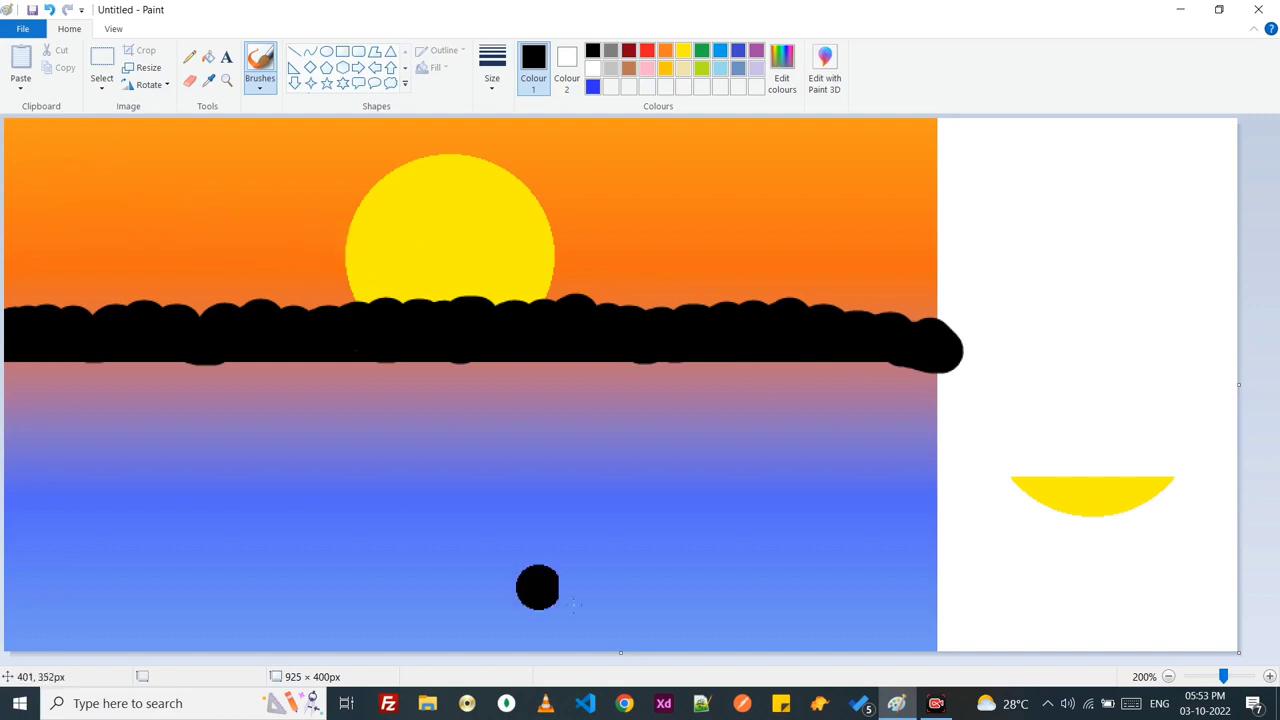
# Straighten the treeline's lower edge with a thick black horizontal line across the picture
pyautogui.click(294, 51)
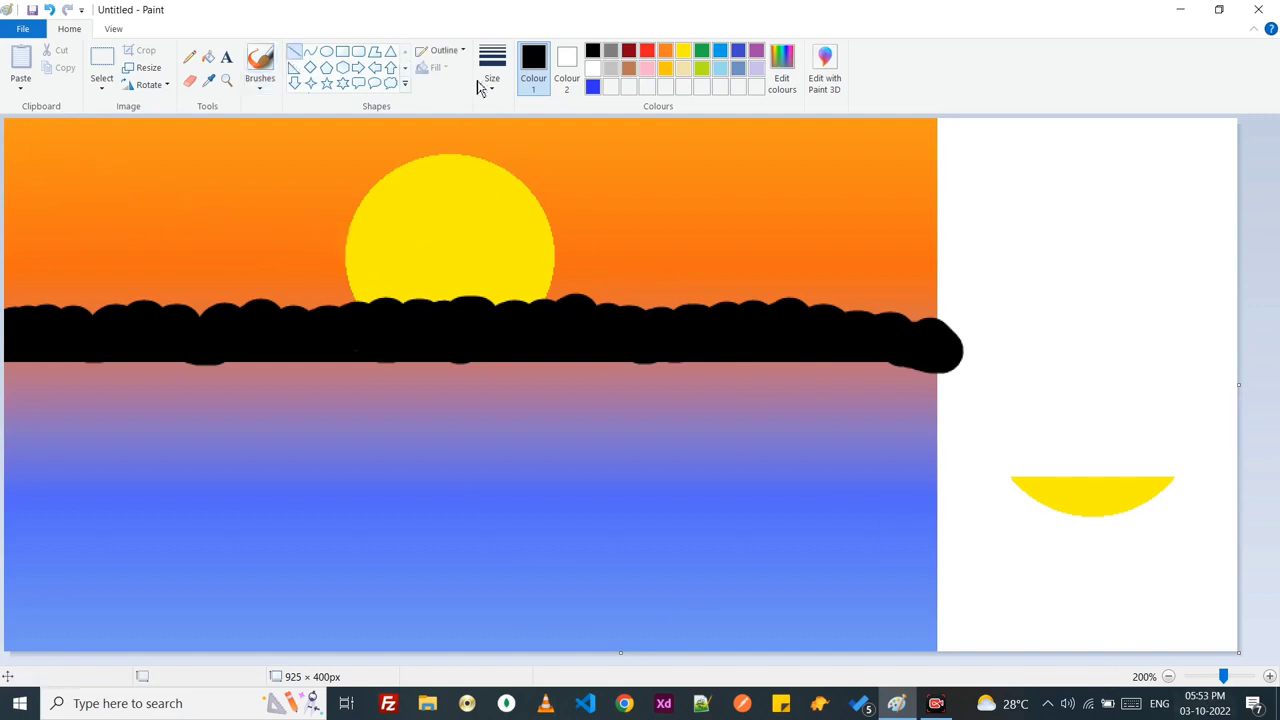
pyautogui.click(491, 75)
pyautogui.click(518, 218)
pyautogui.moveTo(5, 355); pyautogui.dragTo(982, 352)
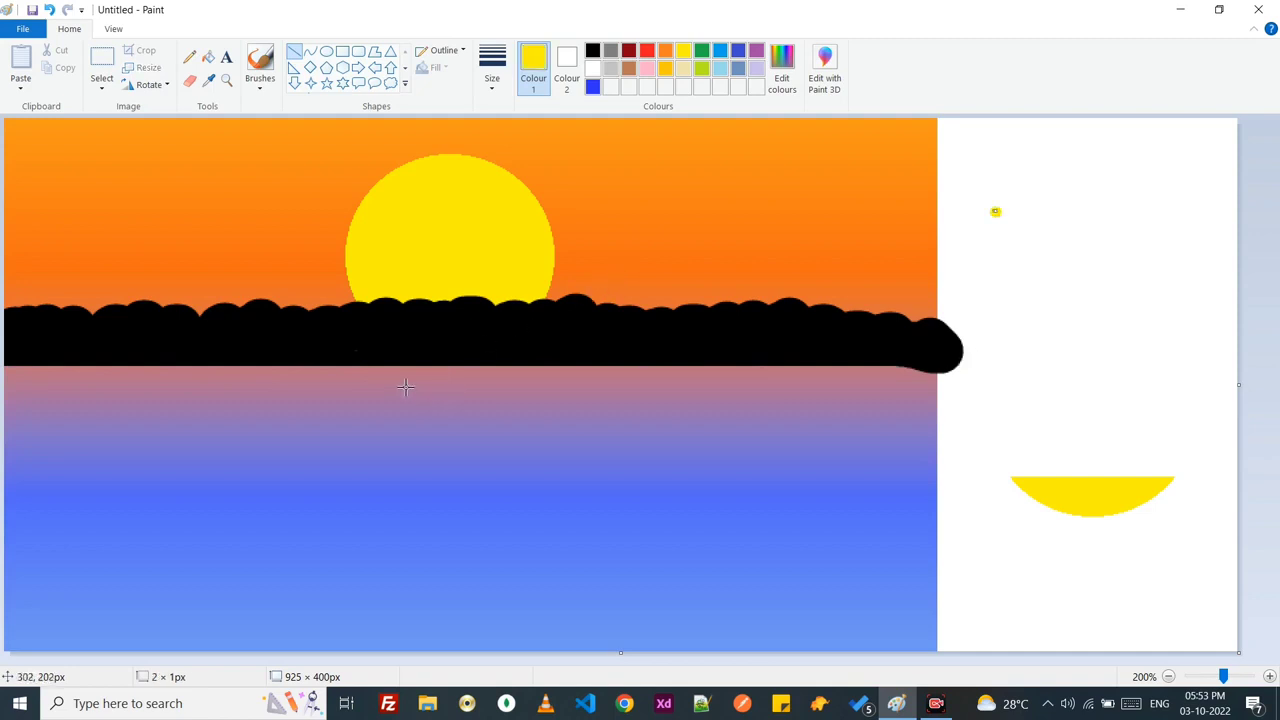
# Scribble thin yellow Pencil strokes below the treeline as the sun's reflection on the water, narrowing downward
pyautogui.click(189, 57)
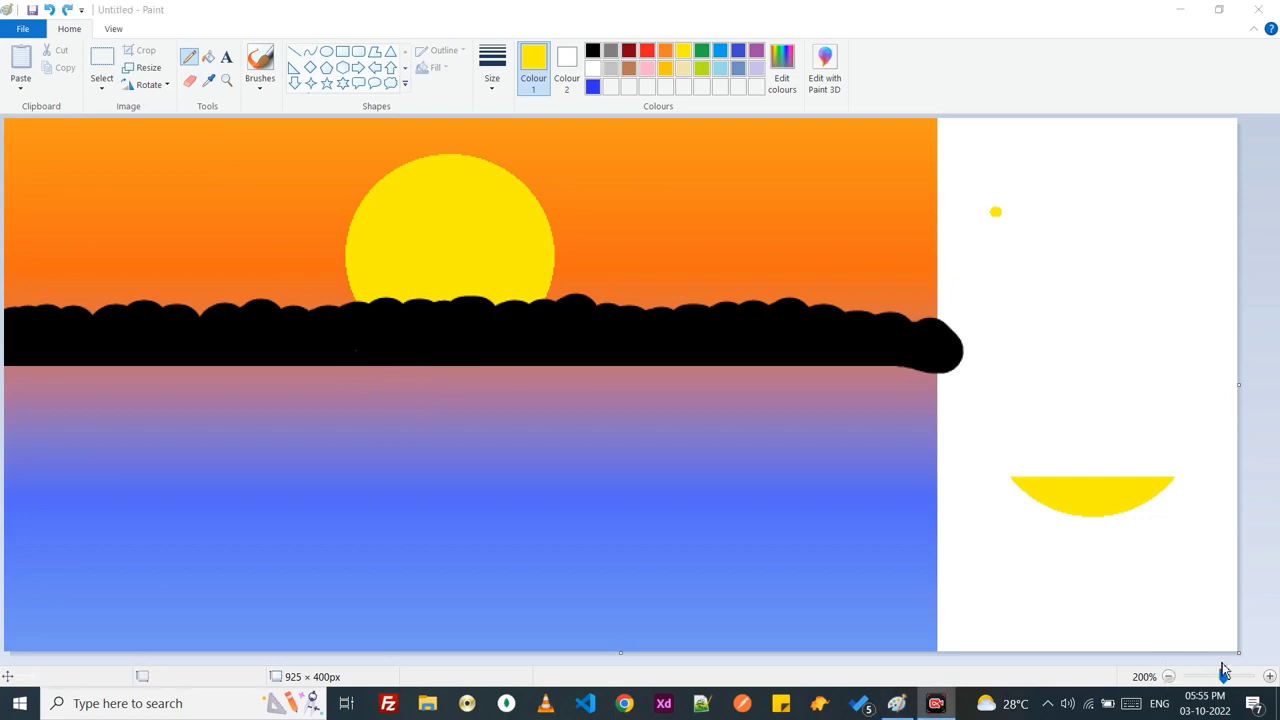
pyautogui.click(1269, 676)
pyautogui.moveTo(586, 493)
pyautogui.mouseDown()
pyautogui.moveTo(790, 492)
pyautogui.moveTo(604, 490)
pyautogui.moveTo(860, 526)
pyautogui.mouseUp()
pyautogui.click(49, 10)
pyautogui.moveTo(634, 516)
pyautogui.mouseDown()
pyautogui.moveTo(691, 555)
pyautogui.moveTo(656, 549)
pyautogui.moveTo(628, 498)
pyautogui.moveTo(689, 550)
pyautogui.moveTo(642, 508)
pyautogui.moveTo(624, 547)
pyautogui.mouseUp()
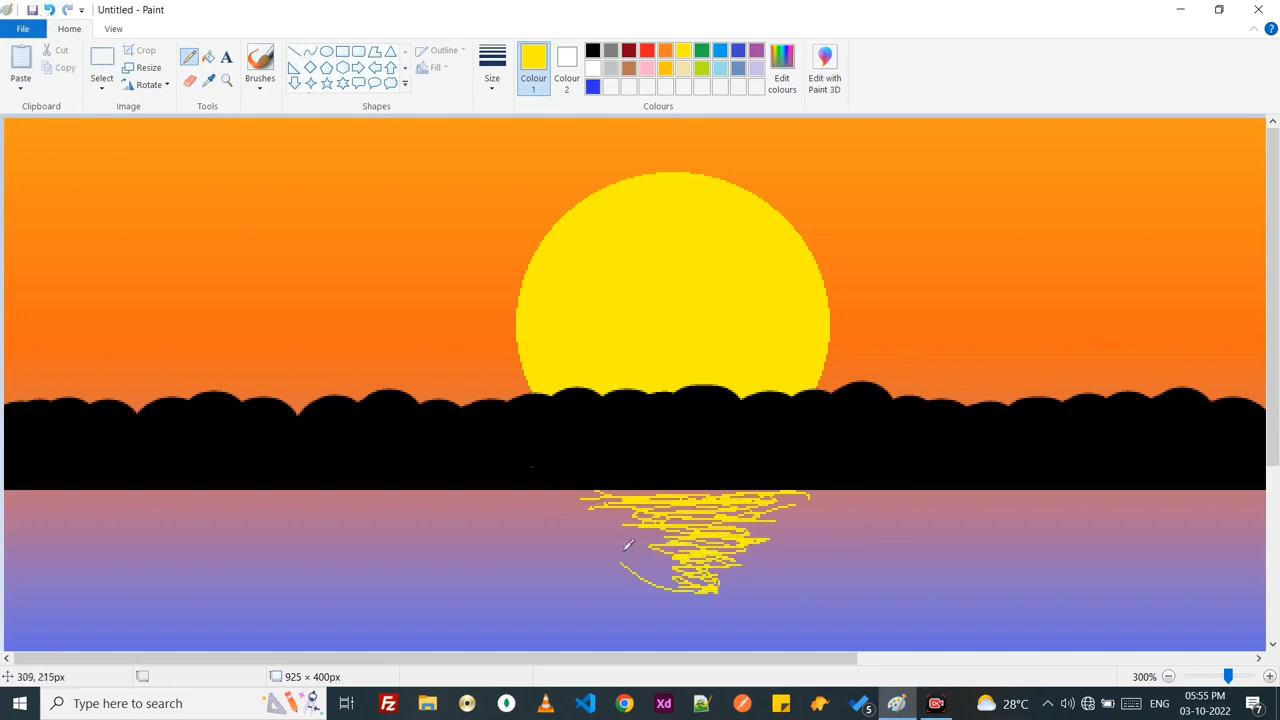
# Undo the stray curved stroke and add denser yellow strokes to the reflection, tapering it to a point
pyautogui.click(49, 10)
pyautogui.click(51, 12)
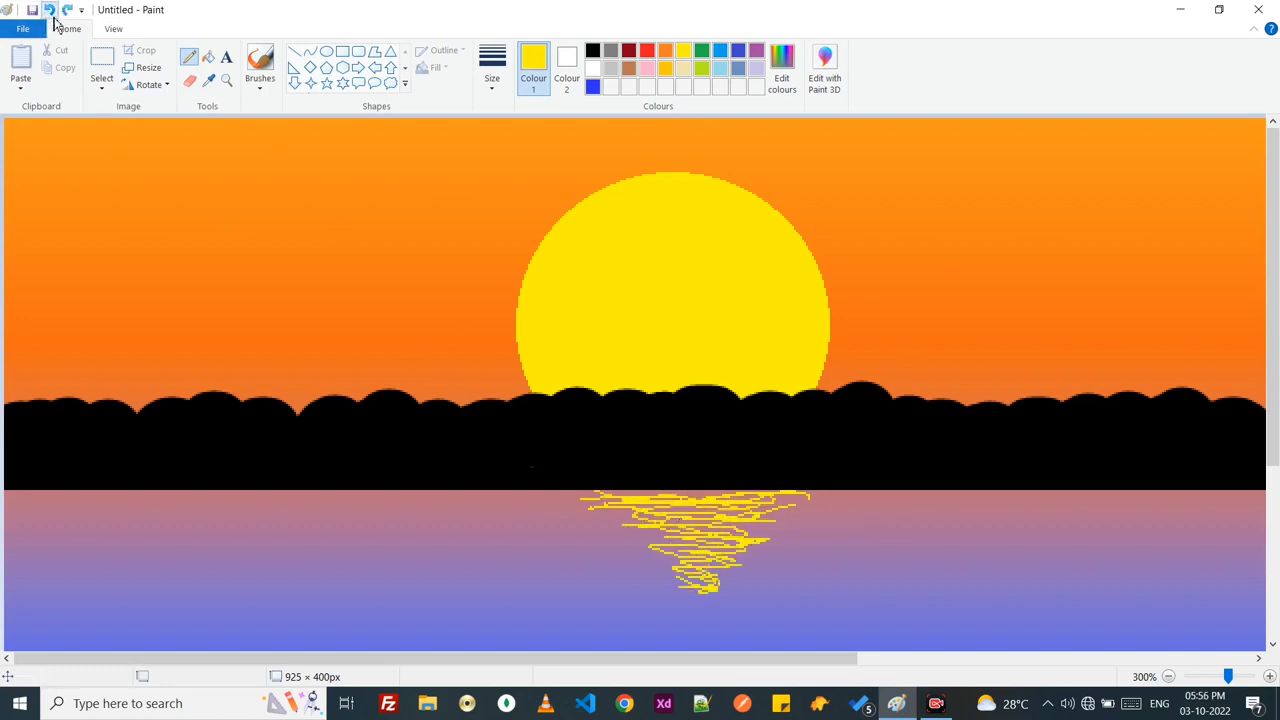
pyautogui.click(51, 12)
pyautogui.click(68, 12)
pyautogui.moveTo(614, 492)
pyautogui.mouseDown()
pyautogui.moveTo(763, 491)
pyautogui.moveTo(700, 545)
pyautogui.moveTo(723, 566)
pyautogui.mouseUp()
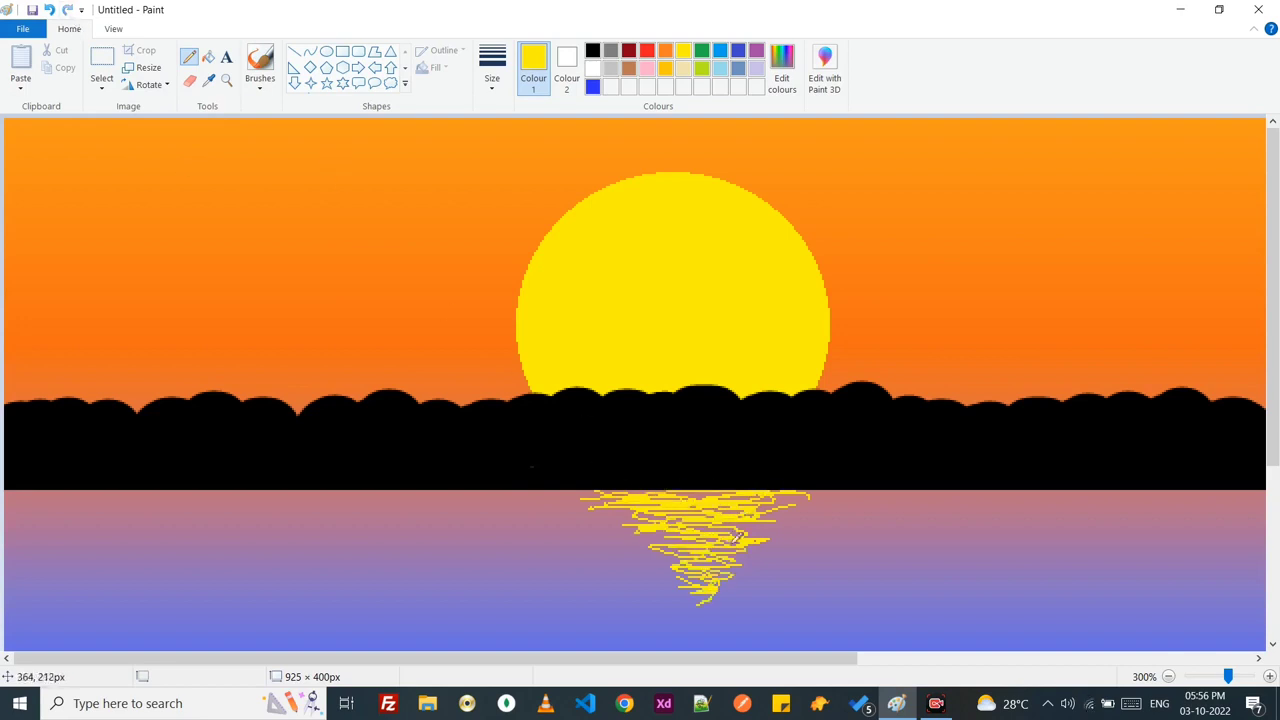
pyautogui.click(1169, 676)
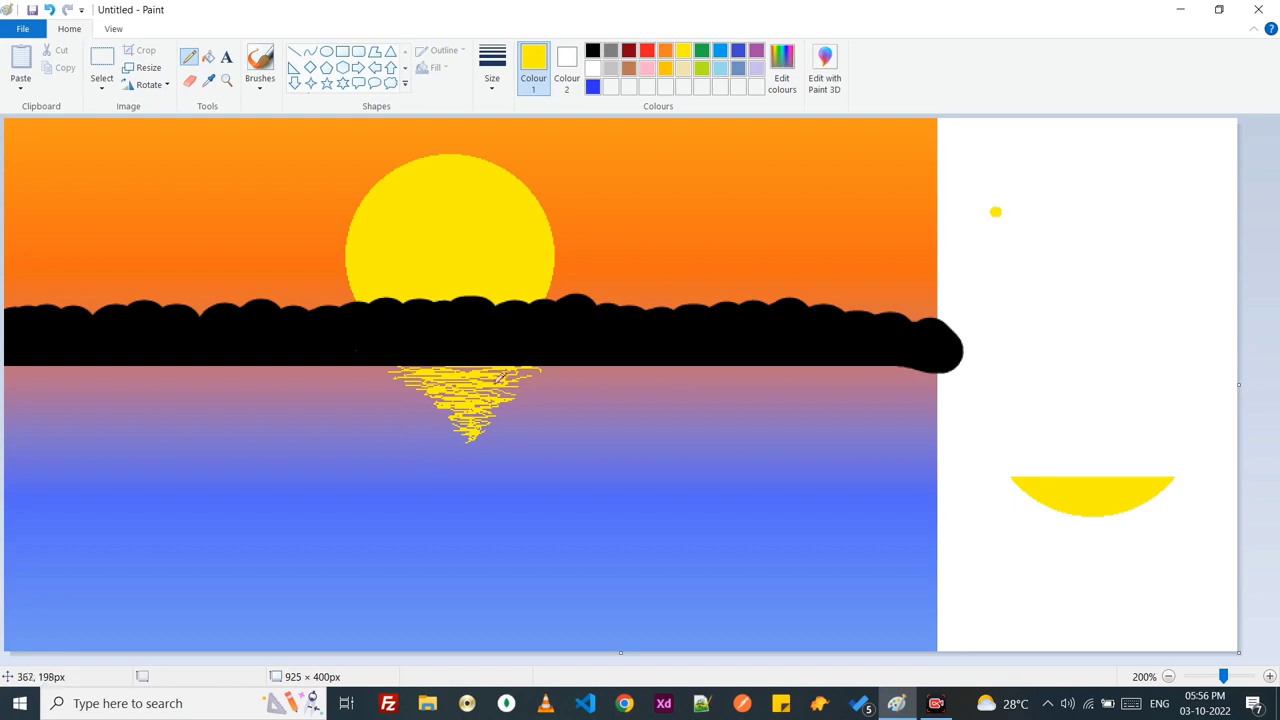
# Set the drawing colour to black and try short strokes for a bird in the sky's upper-left corner
pyautogui.click(295, 55)
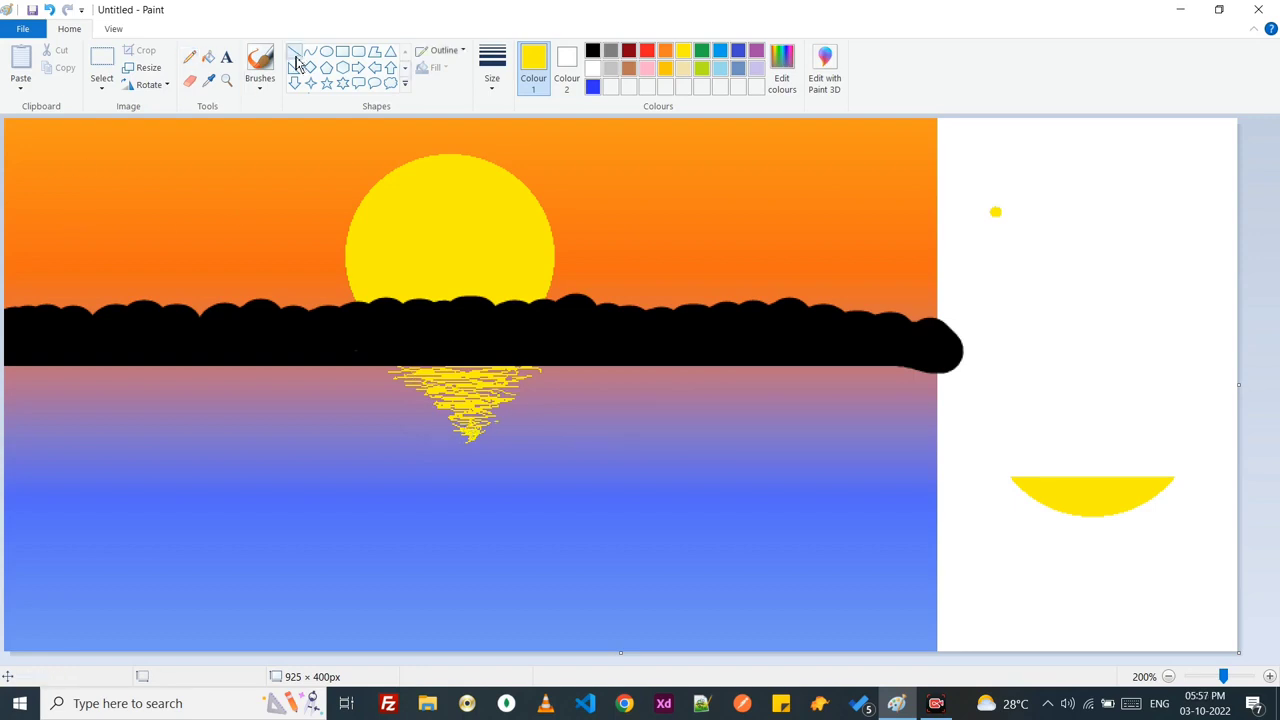
pyautogui.moveTo(33, 187); pyautogui.dragTo(86, 187)
pyautogui.click(593, 50)
pyautogui.click(50, 10)
pyautogui.moveTo(35, 146); pyautogui.dragTo(75, 146)
pyautogui.moveTo(52, 146)
pyautogui.mouseDown()
pyautogui.moveTo(52, 168)
pyautogui.moveTo(54, 154)
pyautogui.mouseUp()
pyautogui.click(50, 10)
# Draw four small black V-shaped birds in the sky's upper-left corner with the Curve tool and a thicker outline
pyautogui.click(310, 51)
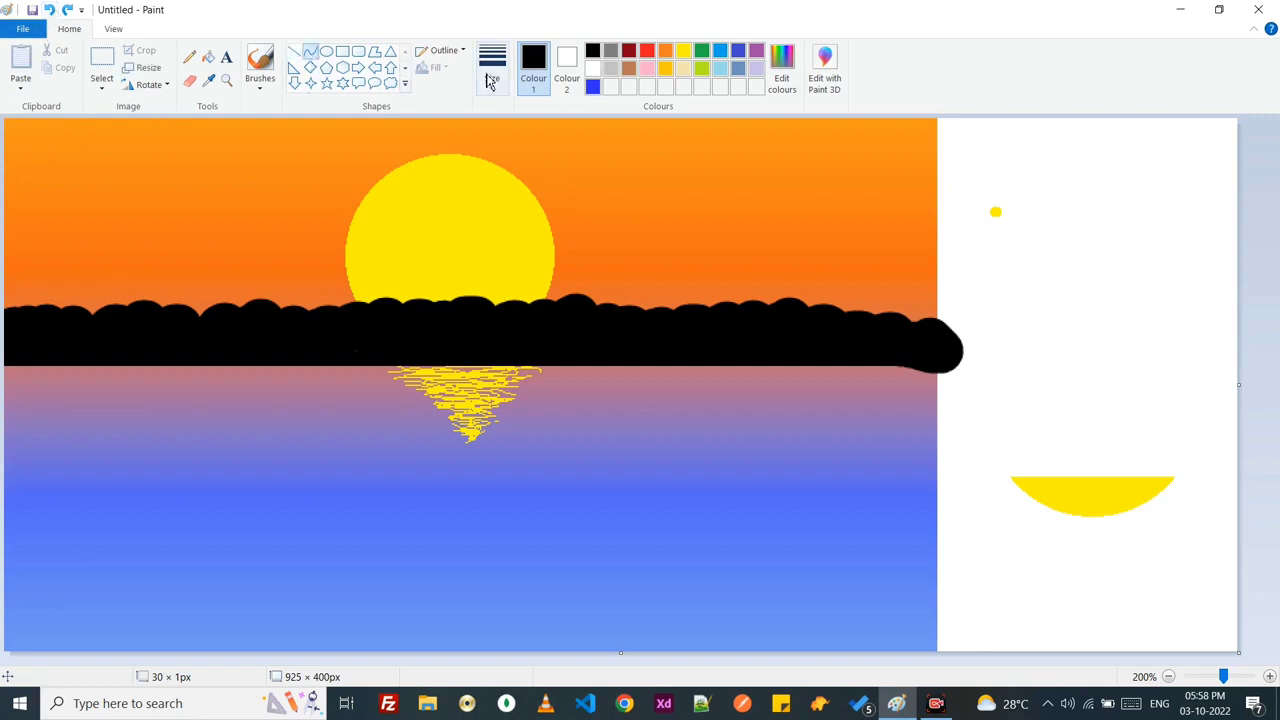
pyautogui.click(491, 70)
pyautogui.click(500, 124)
pyautogui.moveTo(35, 153)
pyautogui.mouseDown()
pyautogui.moveTo(68, 153)
pyautogui.moveTo(53, 172)
pyautogui.moveTo(100, 163)
pyautogui.moveTo(85, 186)
pyautogui.moveTo(100, 193)
pyautogui.moveTo(72, 165)
pyautogui.moveTo(37, 197)
pyautogui.moveTo(103, 198)
pyautogui.moveTo(95, 188)
pyautogui.mouseUp()
pyautogui.click(49, 10)
pyautogui.moveTo(70, 189); pyautogui.dragTo(69, 230)
pyautogui.moveTo(70, 219)
pyautogui.mouseDown()
pyautogui.moveTo(84, 222)
pyautogui.moveTo(62, 187)
pyautogui.mouseUp()
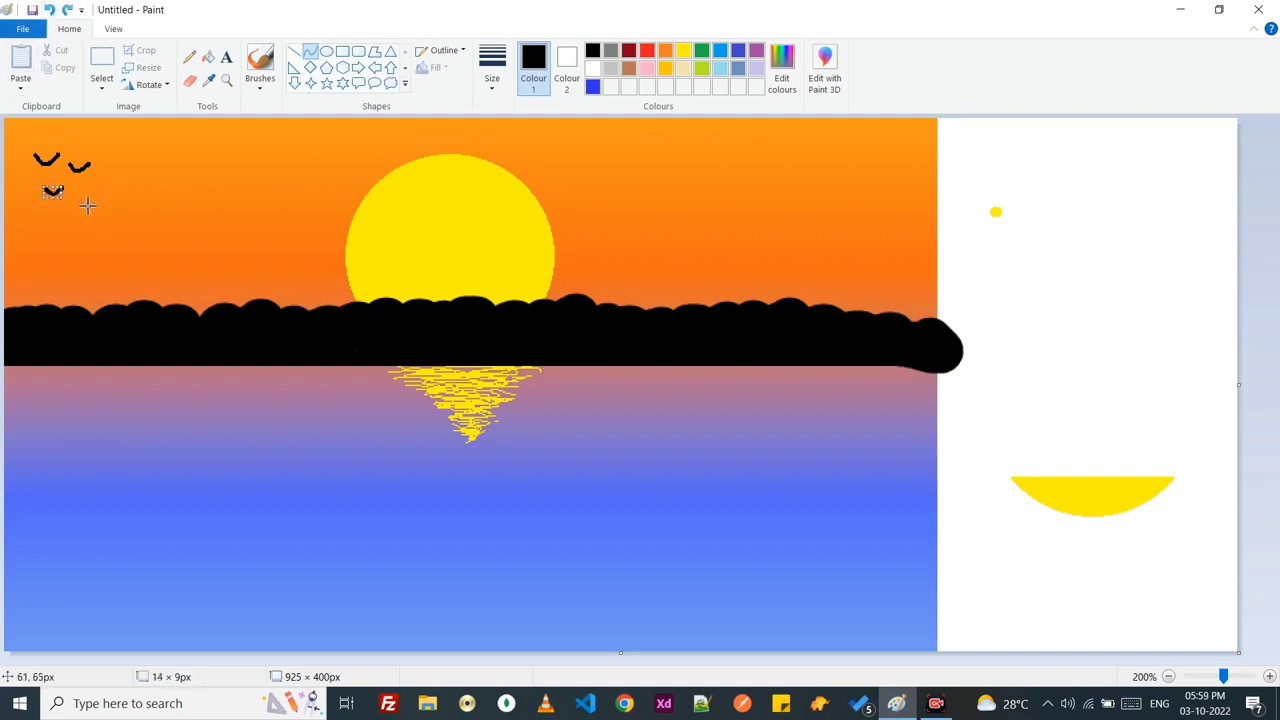
# Copy the group of four birds with a rectangular selection and place the duplicate in the sky's upper-right corner
pyautogui.click(102, 80)
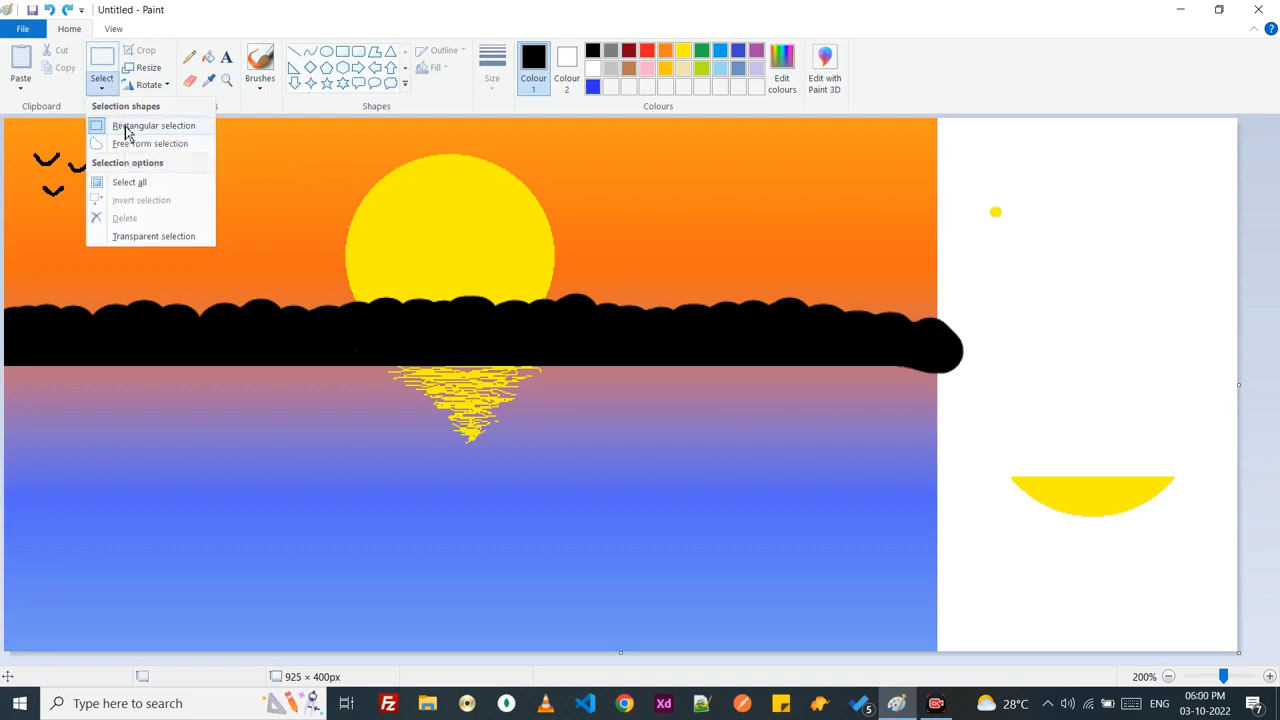
pyautogui.click(125, 131)
pyautogui.moveTo(17, 145); pyautogui.dragTo(132, 248)
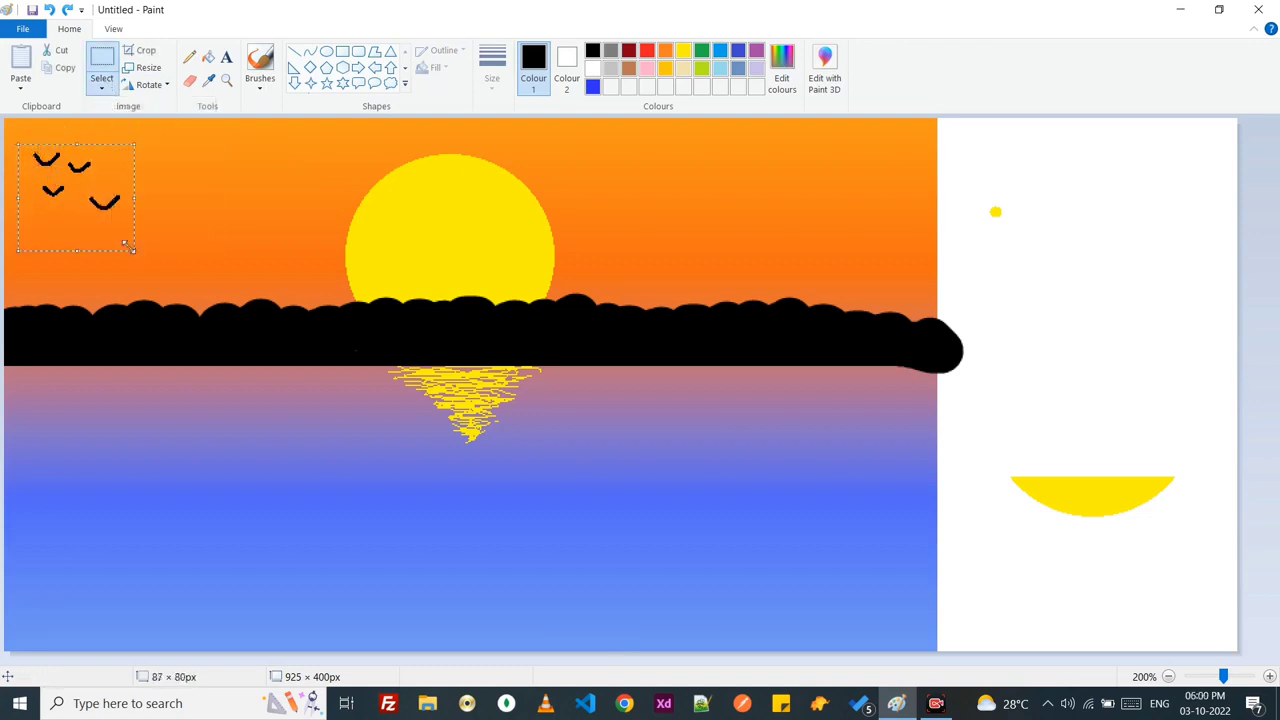
pyautogui.click(63, 67)
pyautogui.click(20, 88)
pyautogui.click(32, 102)
pyautogui.moveTo(84, 159); pyautogui.dragTo(858, 187)
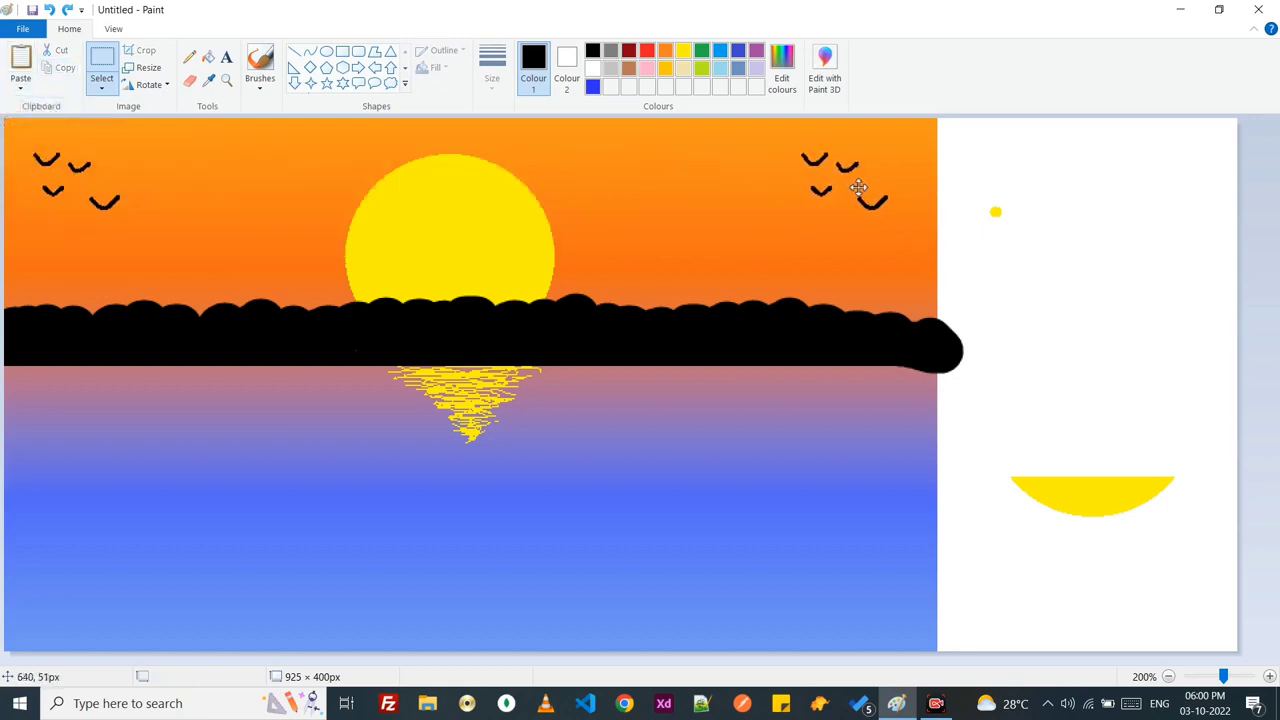
pyautogui.click(740, 181)
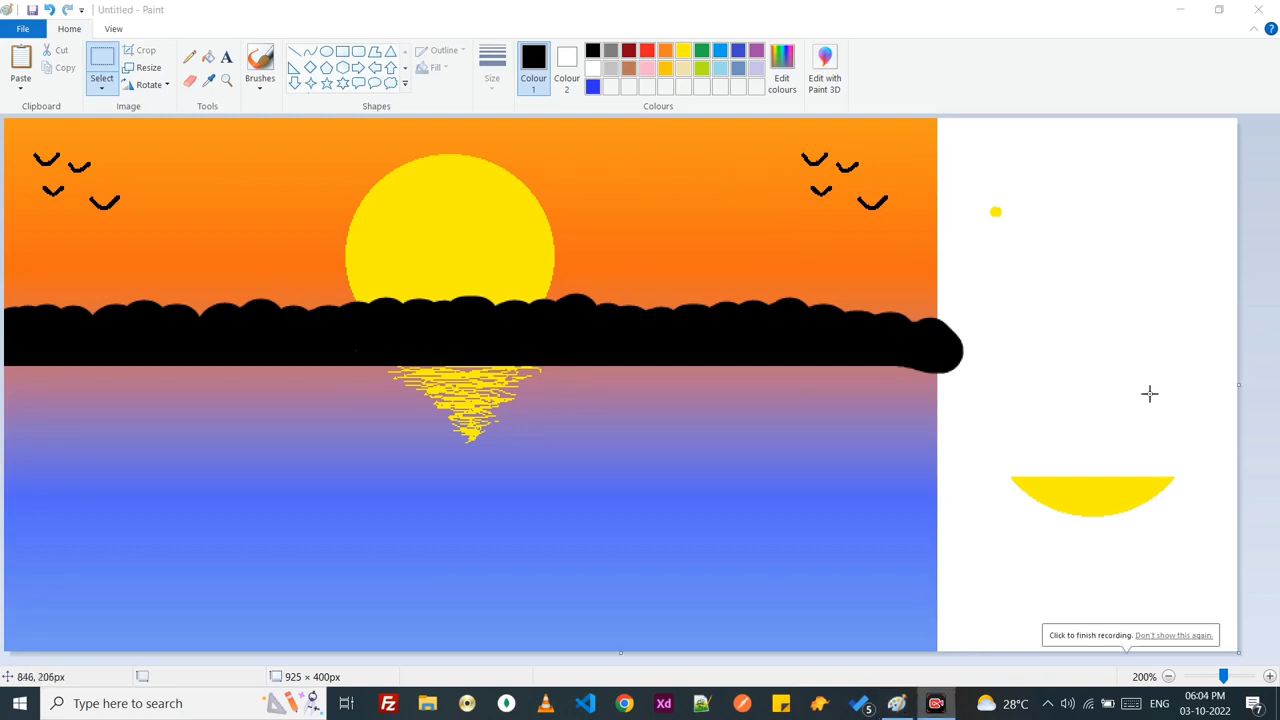
# Crop off the white area beside the picture by narrowing the canvas to 699 × 400 px
pyautogui.moveTo(1238, 384); pyautogui.dragTo(936, 381)
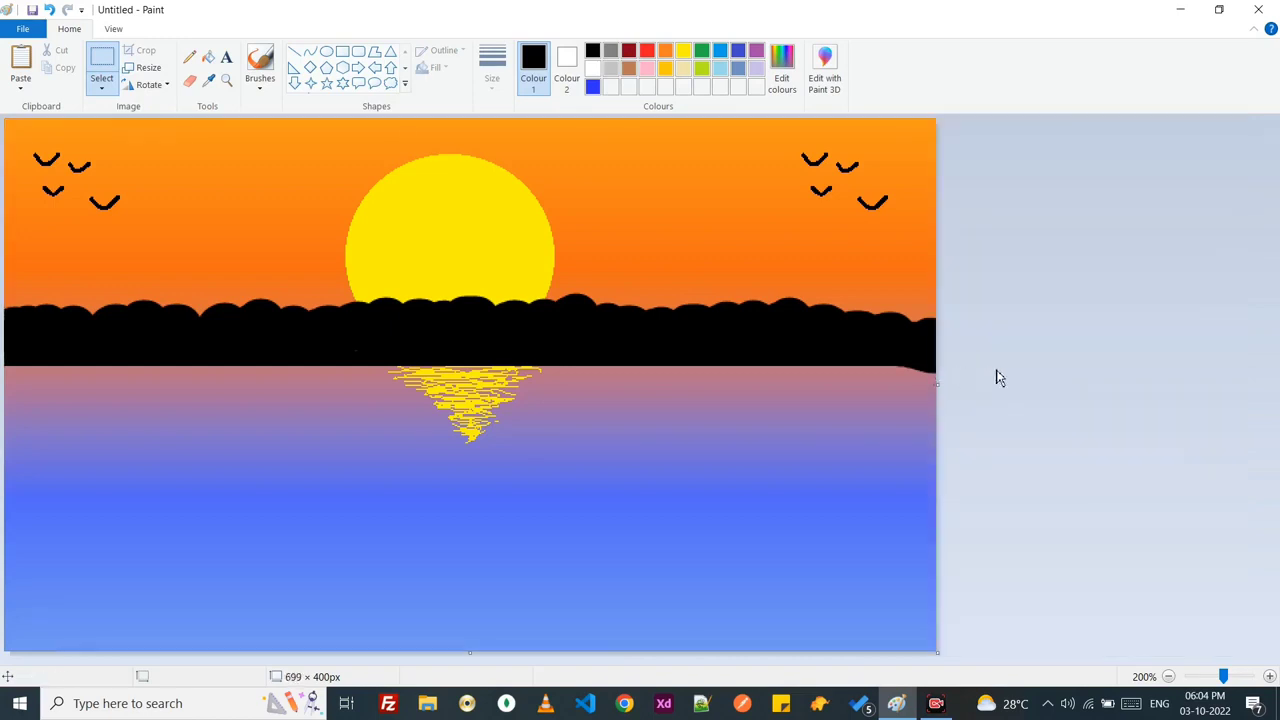